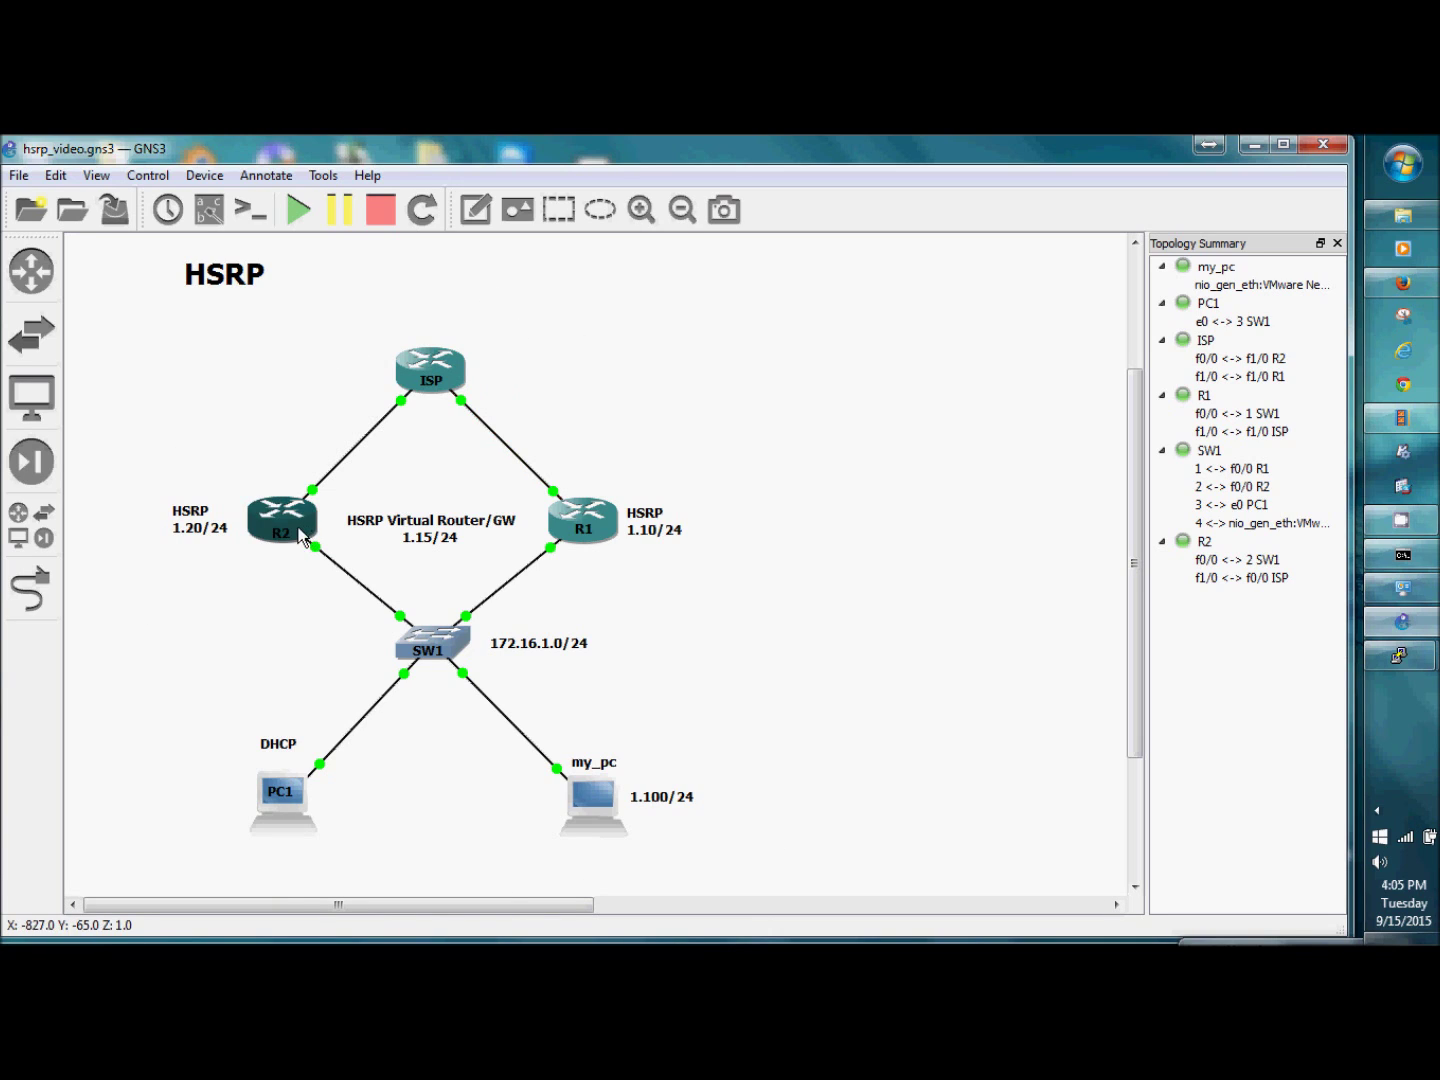
Check the IP address, subnet mask and default gateway in the IPv4 properties of VMware Network Adapter VMnet8
mouse_move(591, 549)
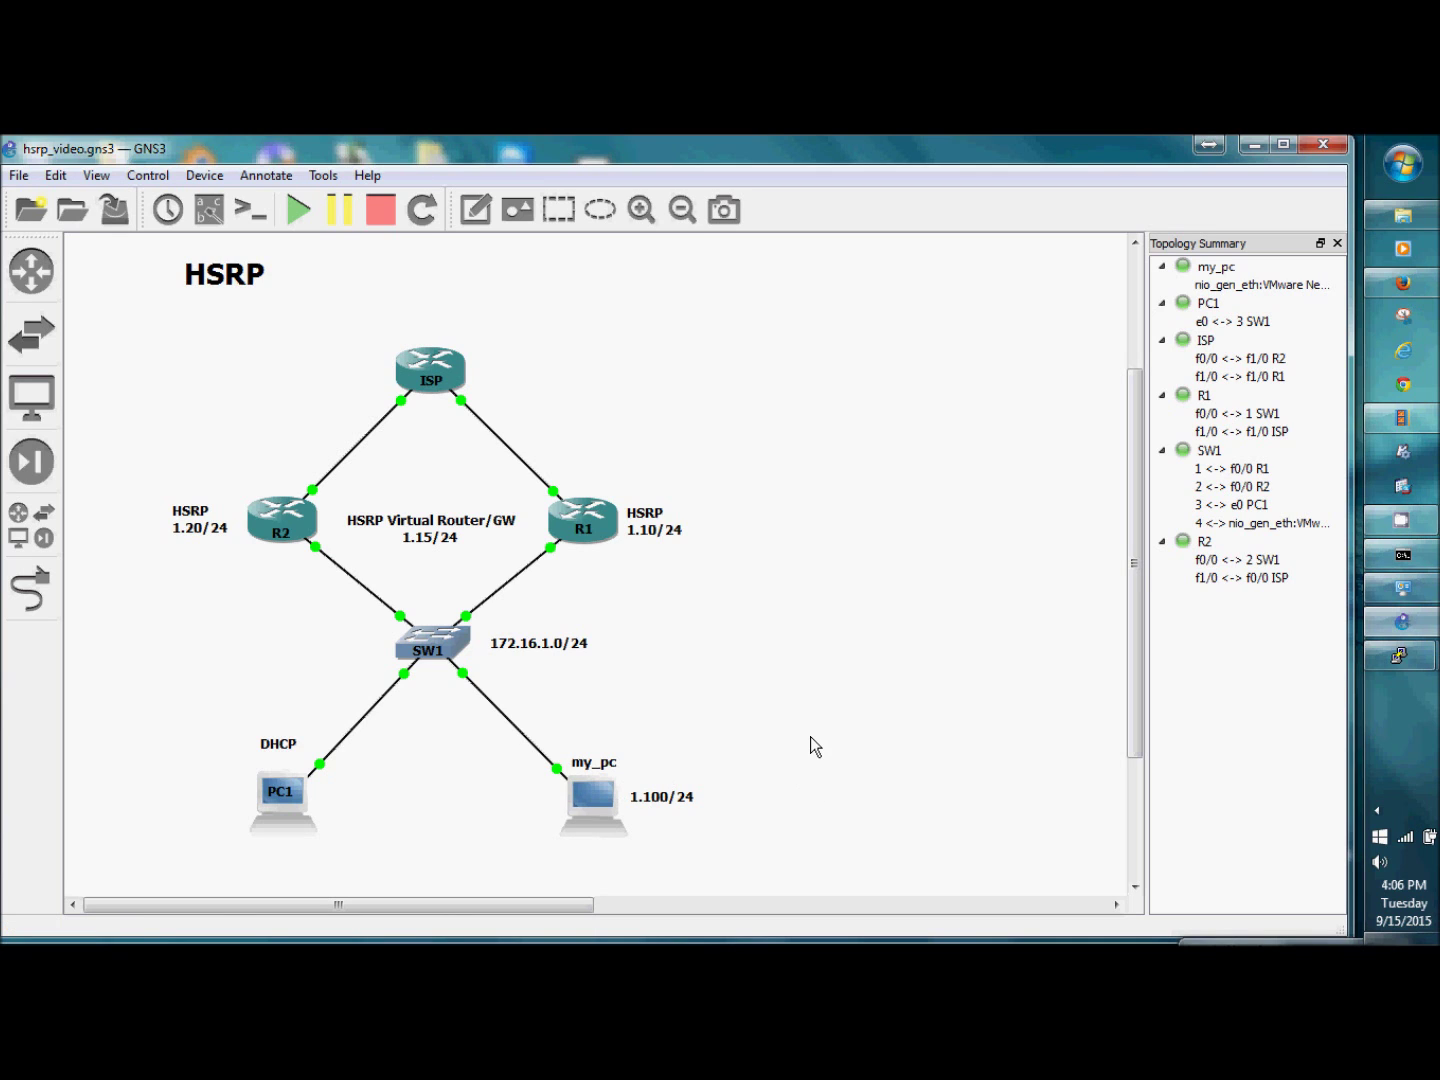
left_click(1403, 586)
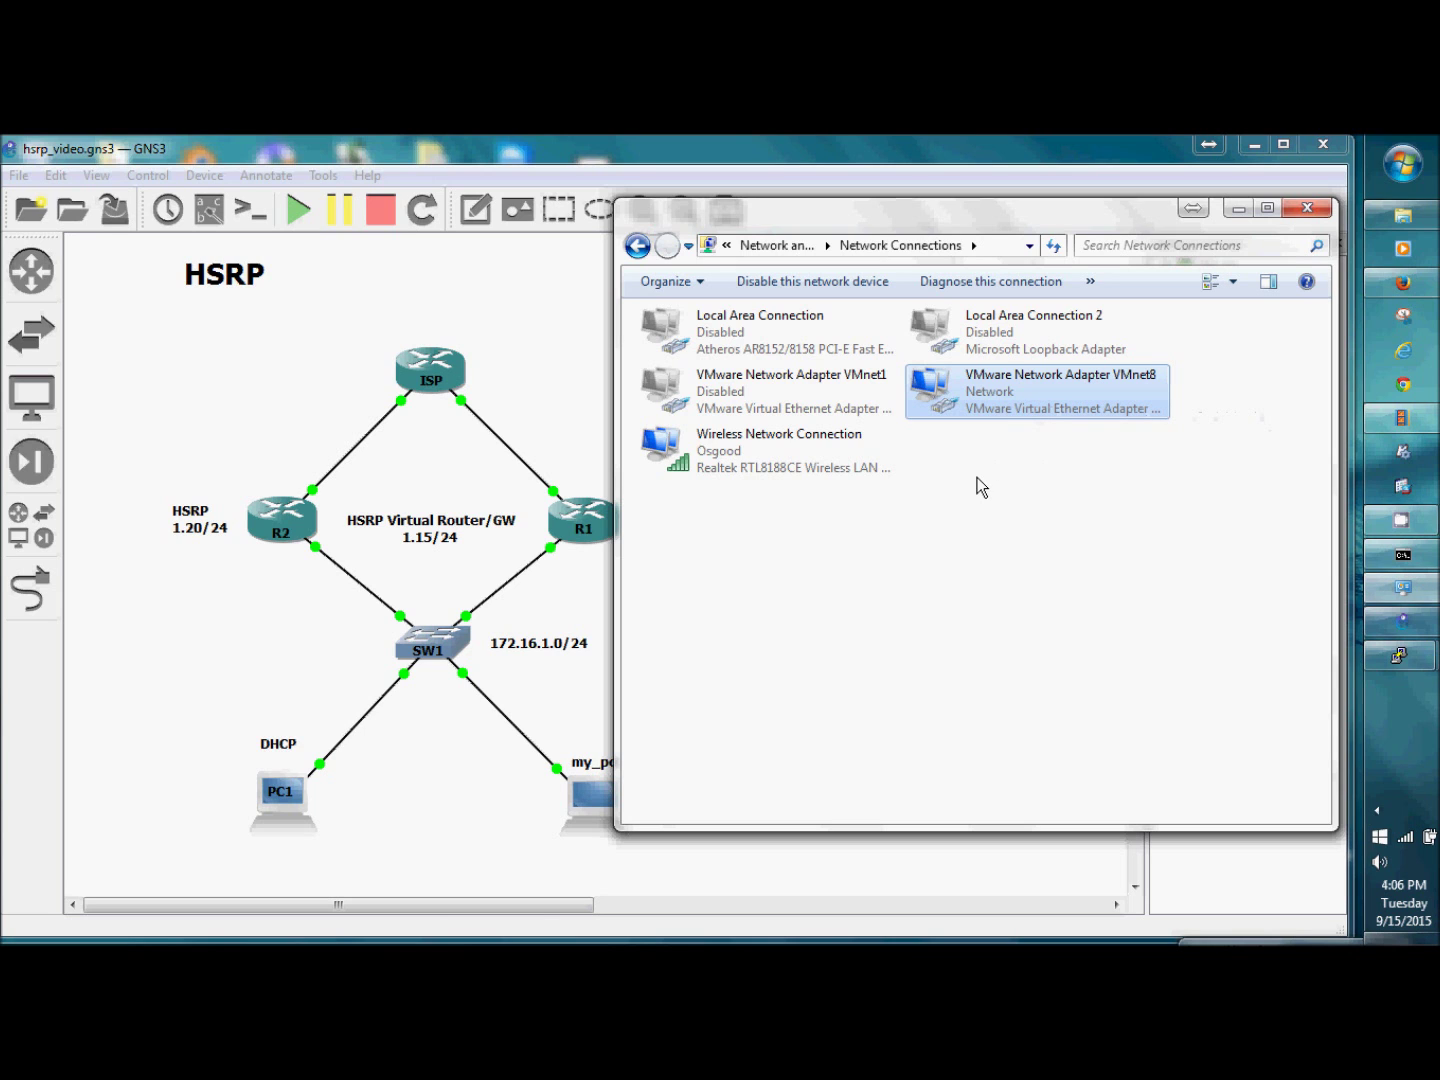
left_click_drag(819, 222, 870, 262)
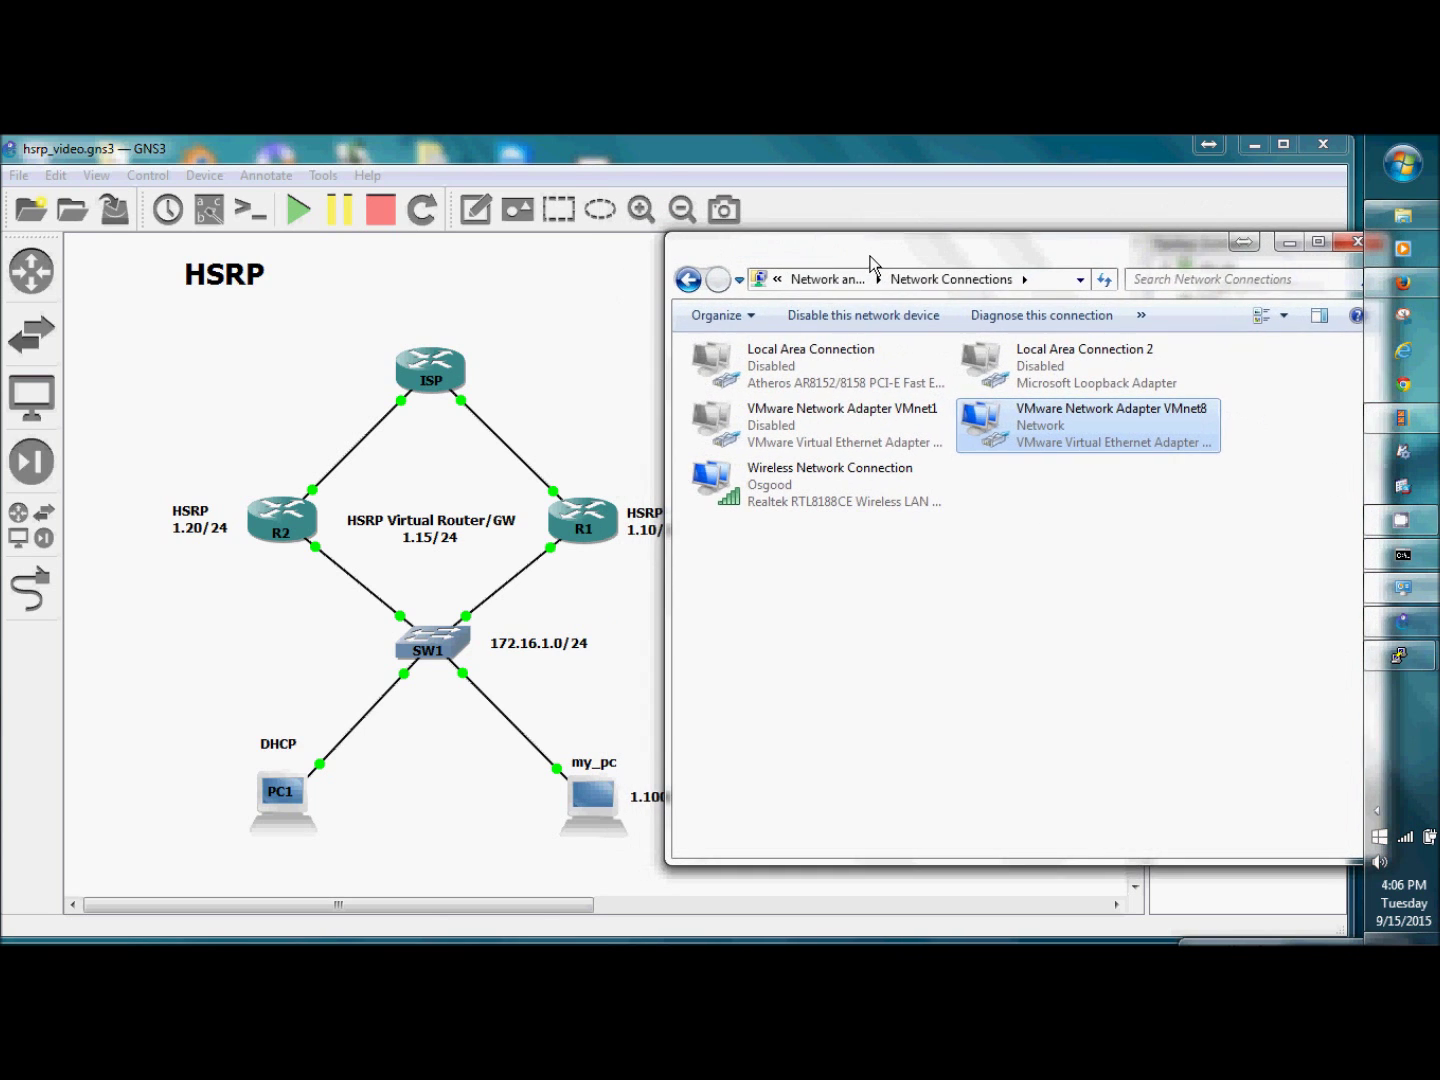
right_click(1047, 410)
left_click(1104, 612)
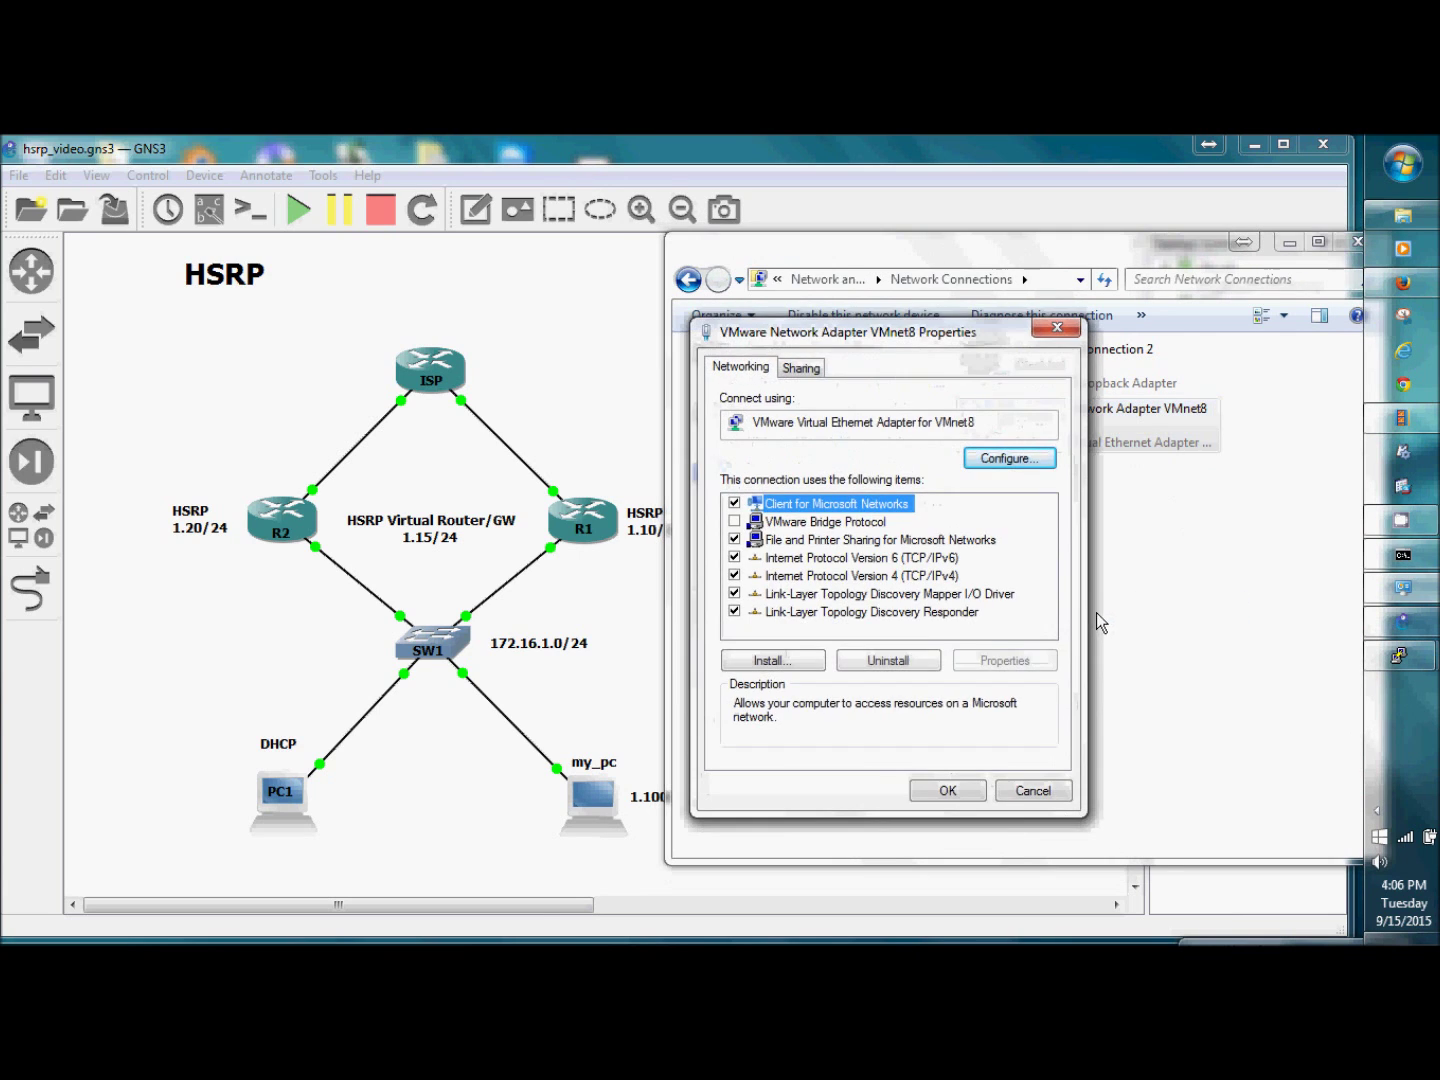
left_click(885, 576)
left_click(1033, 661)
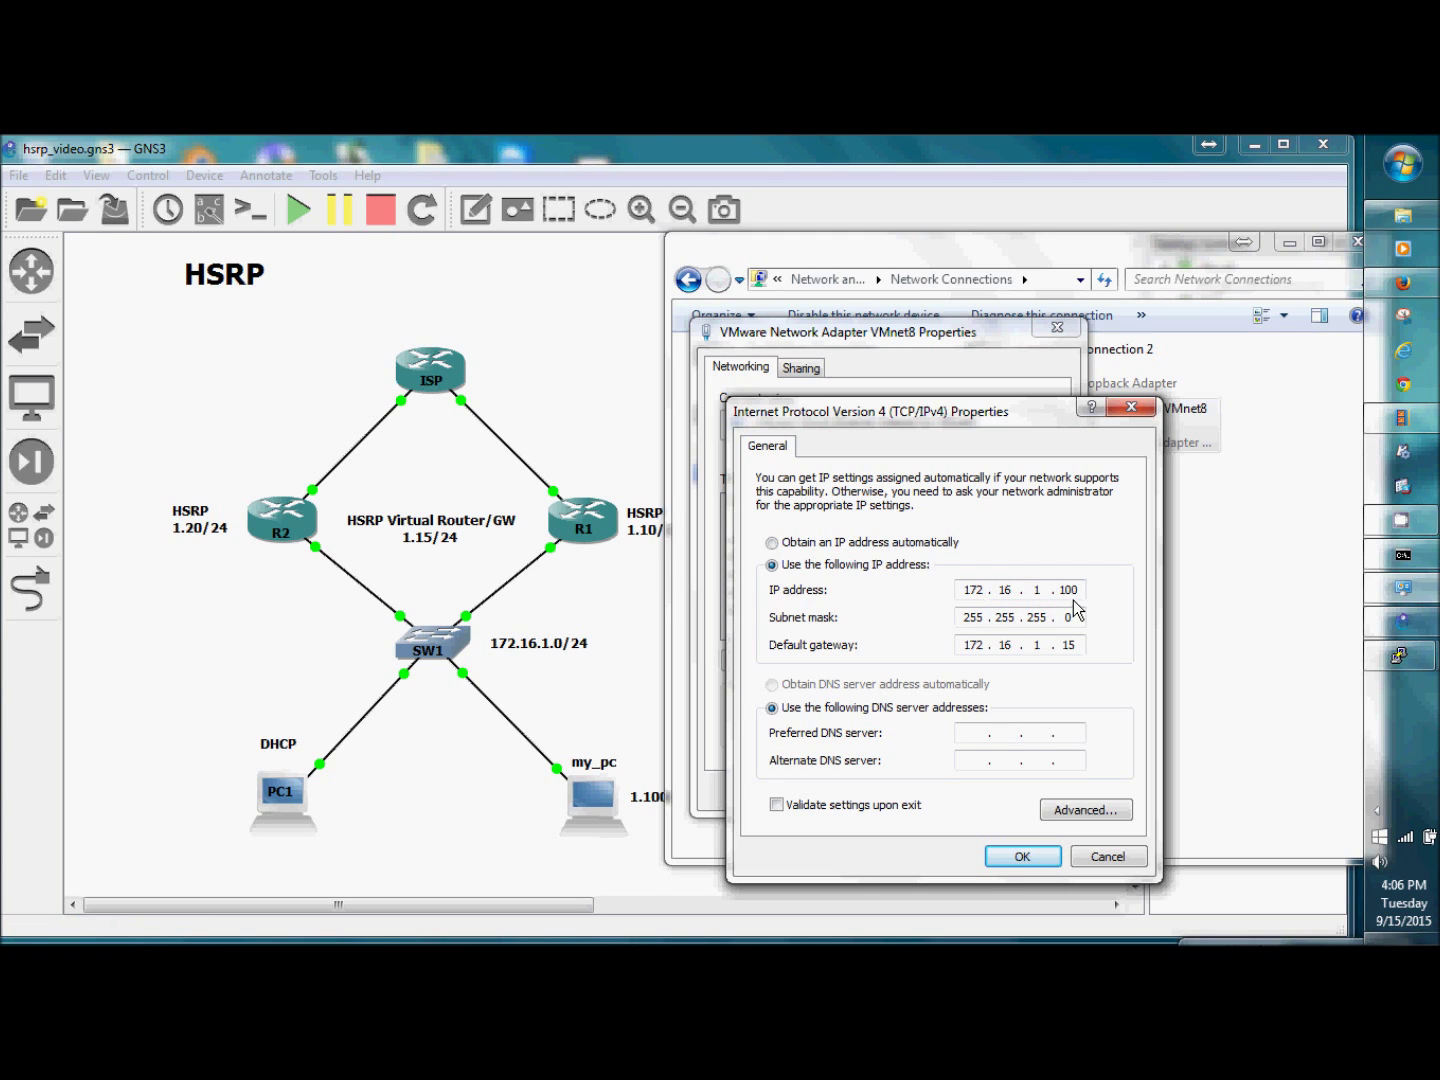
double_click(1066, 645)
left_click(1020, 858)
left_click(1057, 327)
left_click_drag(850, 269, 795, 258)
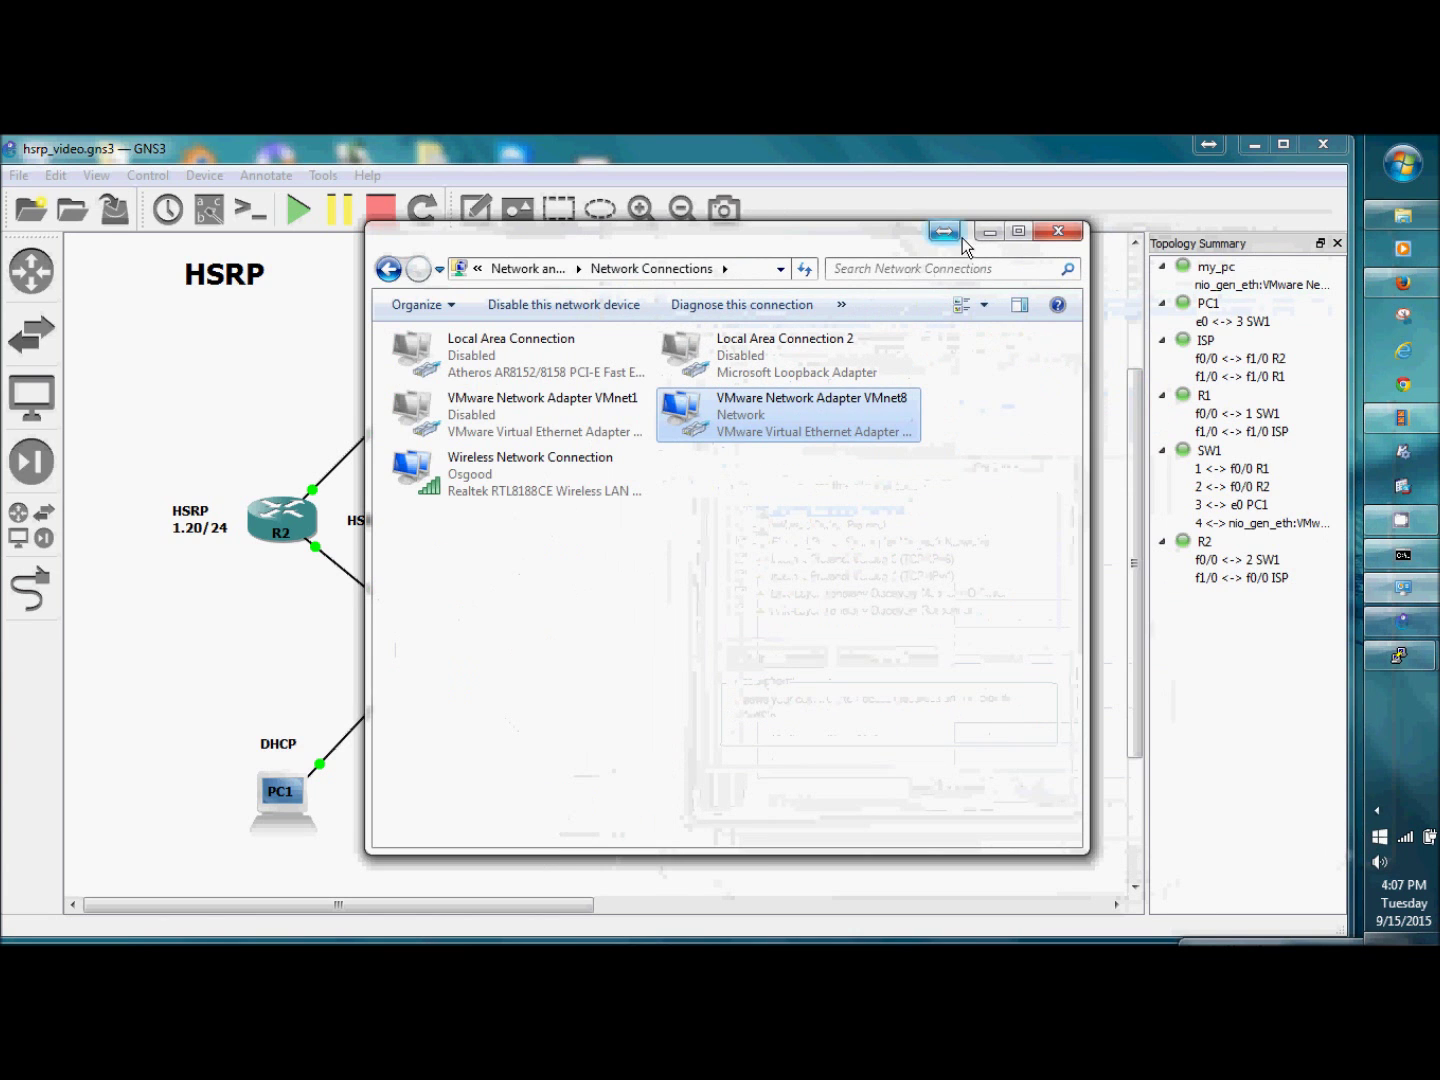
left_click(990, 232)
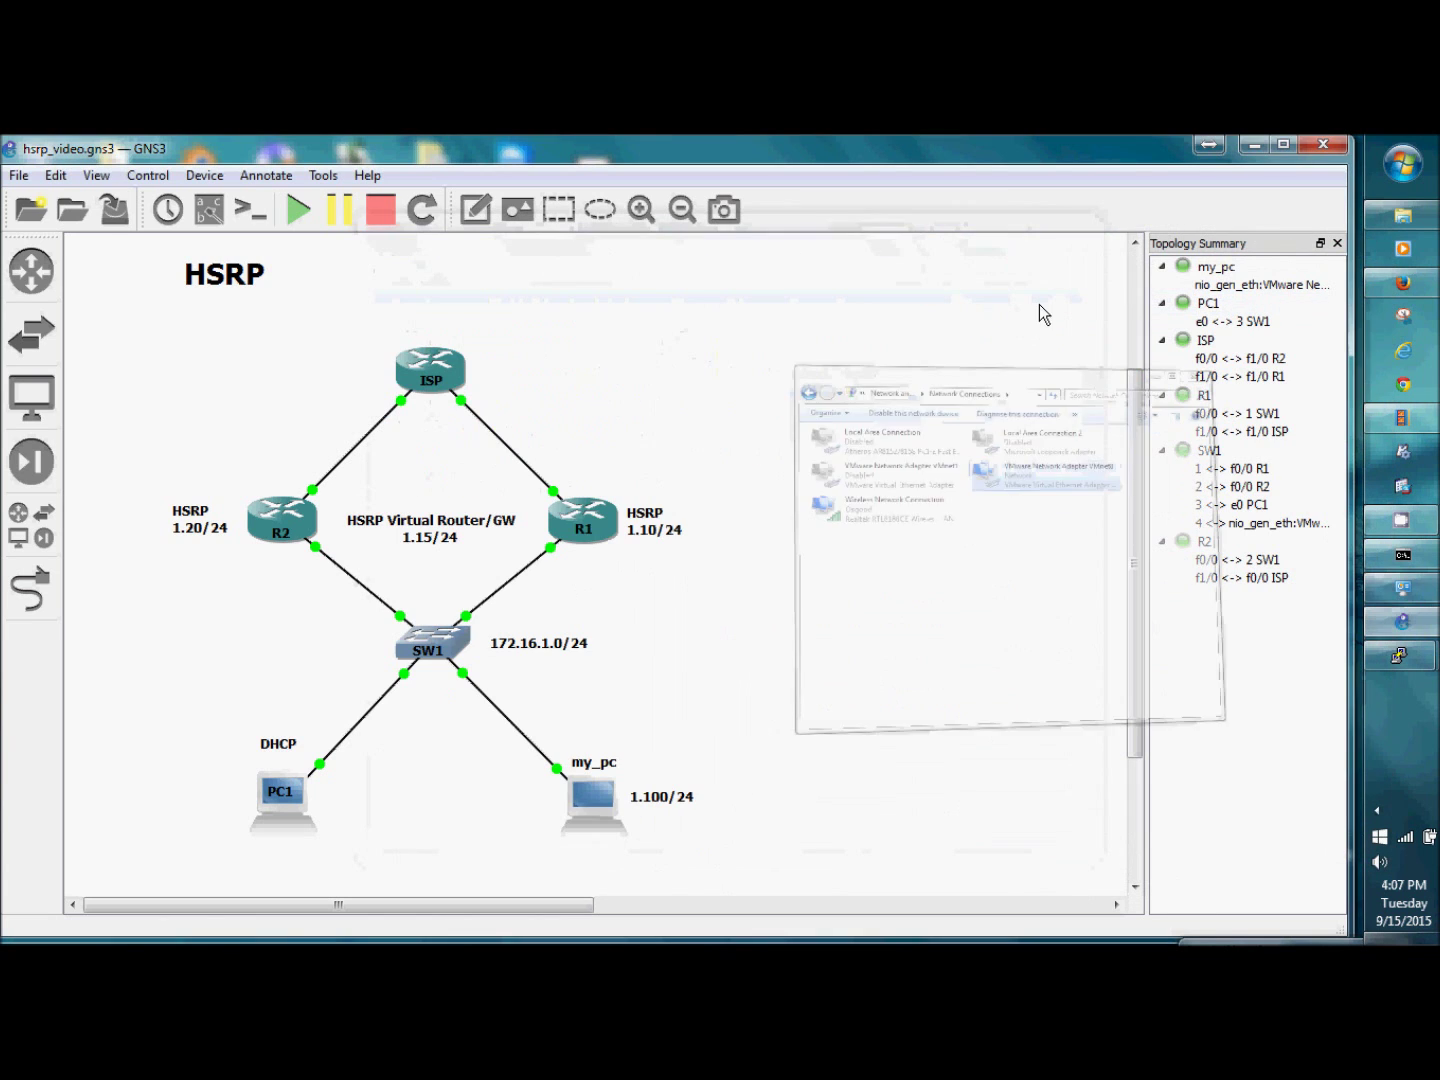
Switch to the Windows command prompt and ping R1's address 172.16.1.10
left_click(1403, 554)
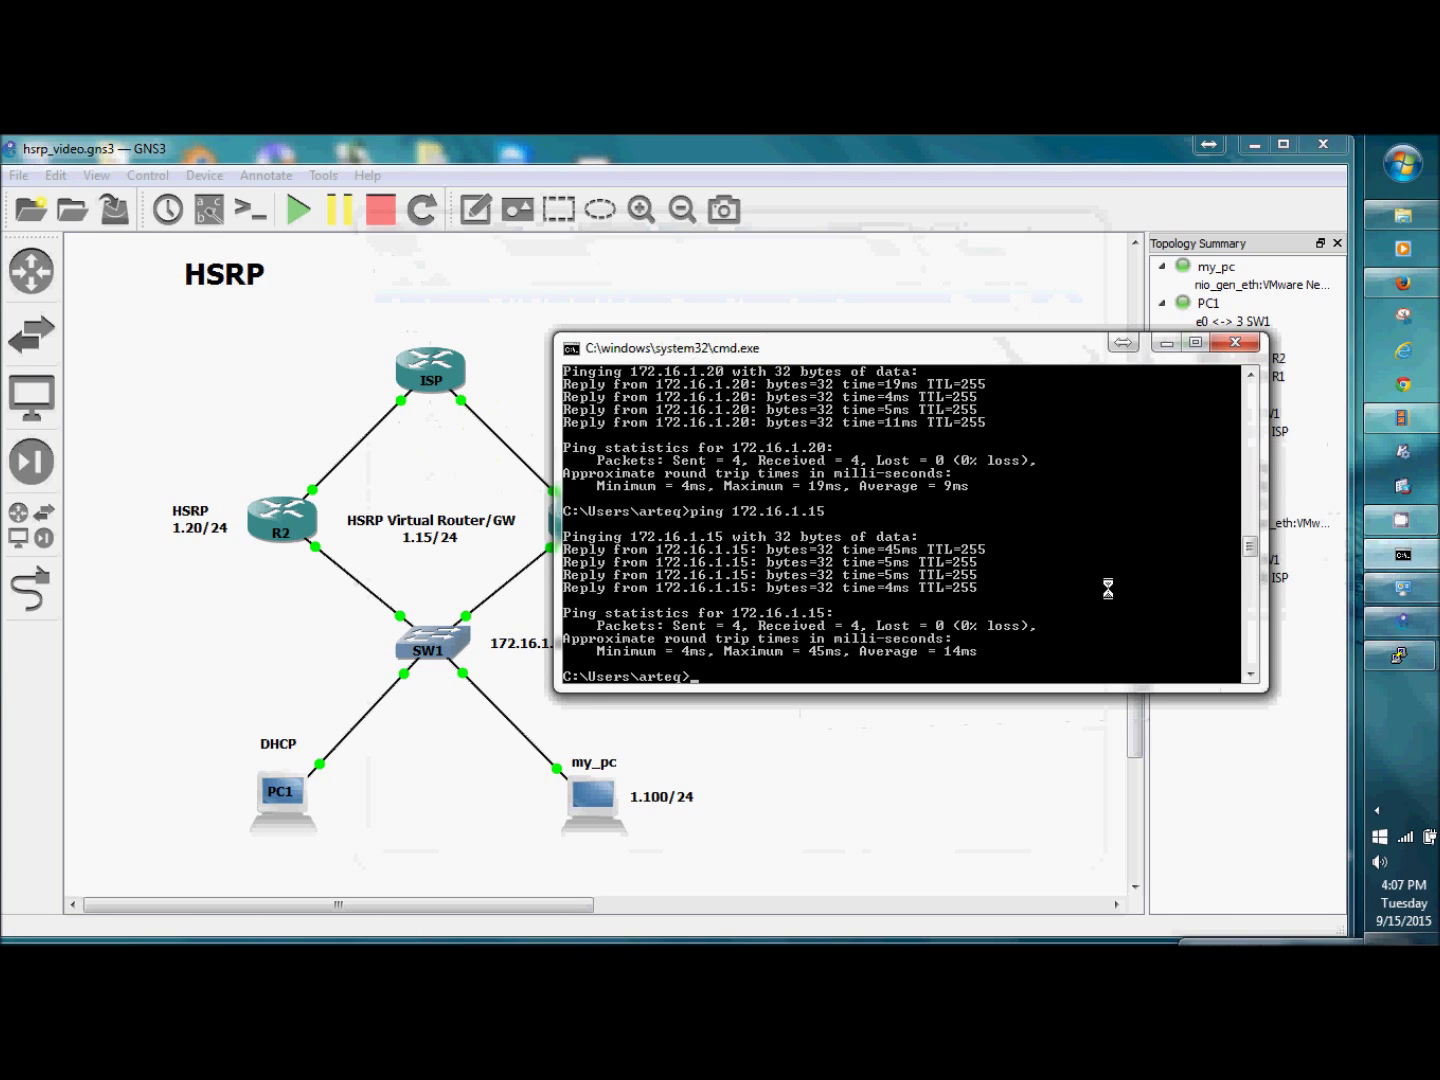
type("pin")
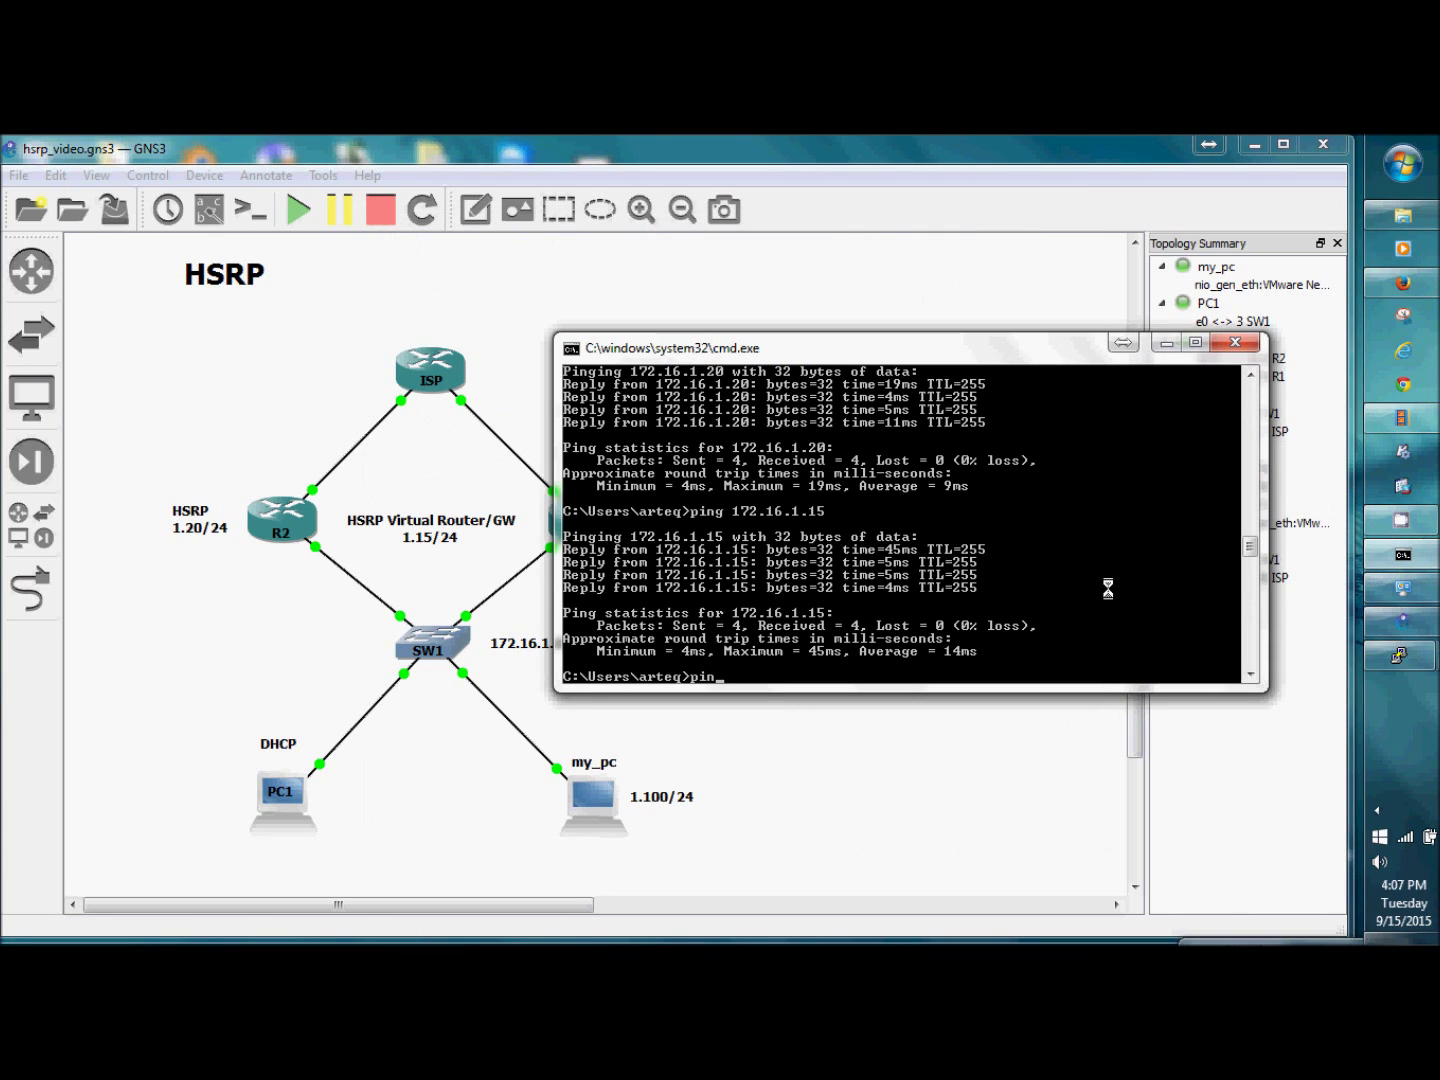
type("g 172.16.1.10")
key("Return")
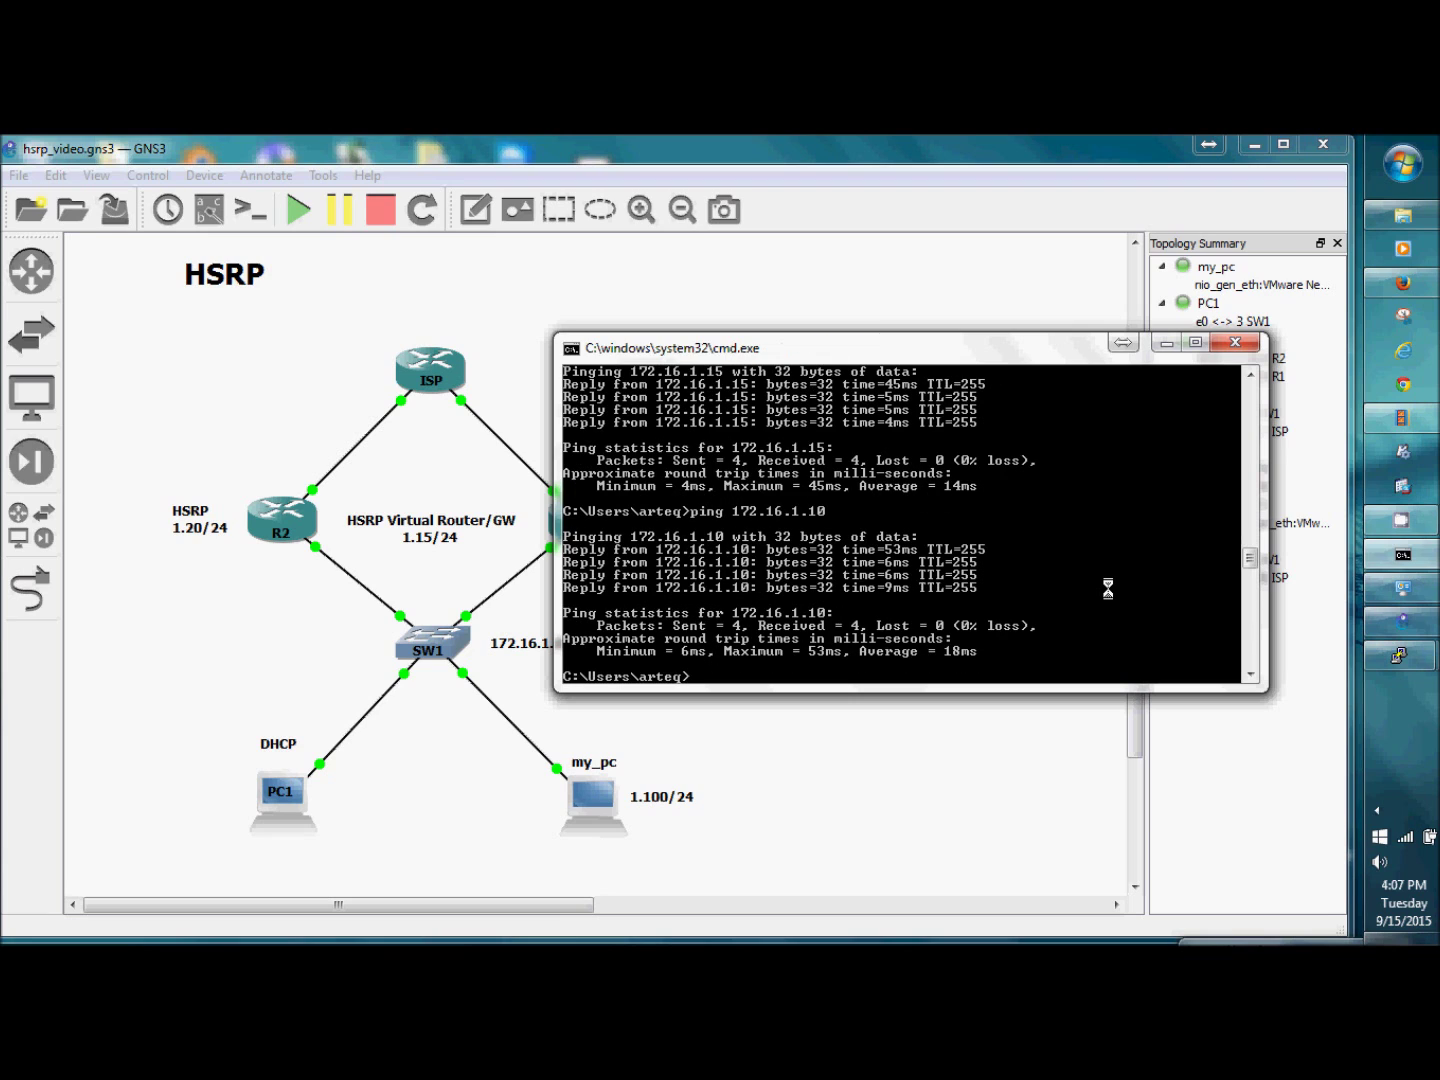
Ping R2's address 172.16.1.20 from the command prompt, then minimize the prompt window
key("Up")
key("BackSpace")
key("BackSpace")
type("20")
key("Return")
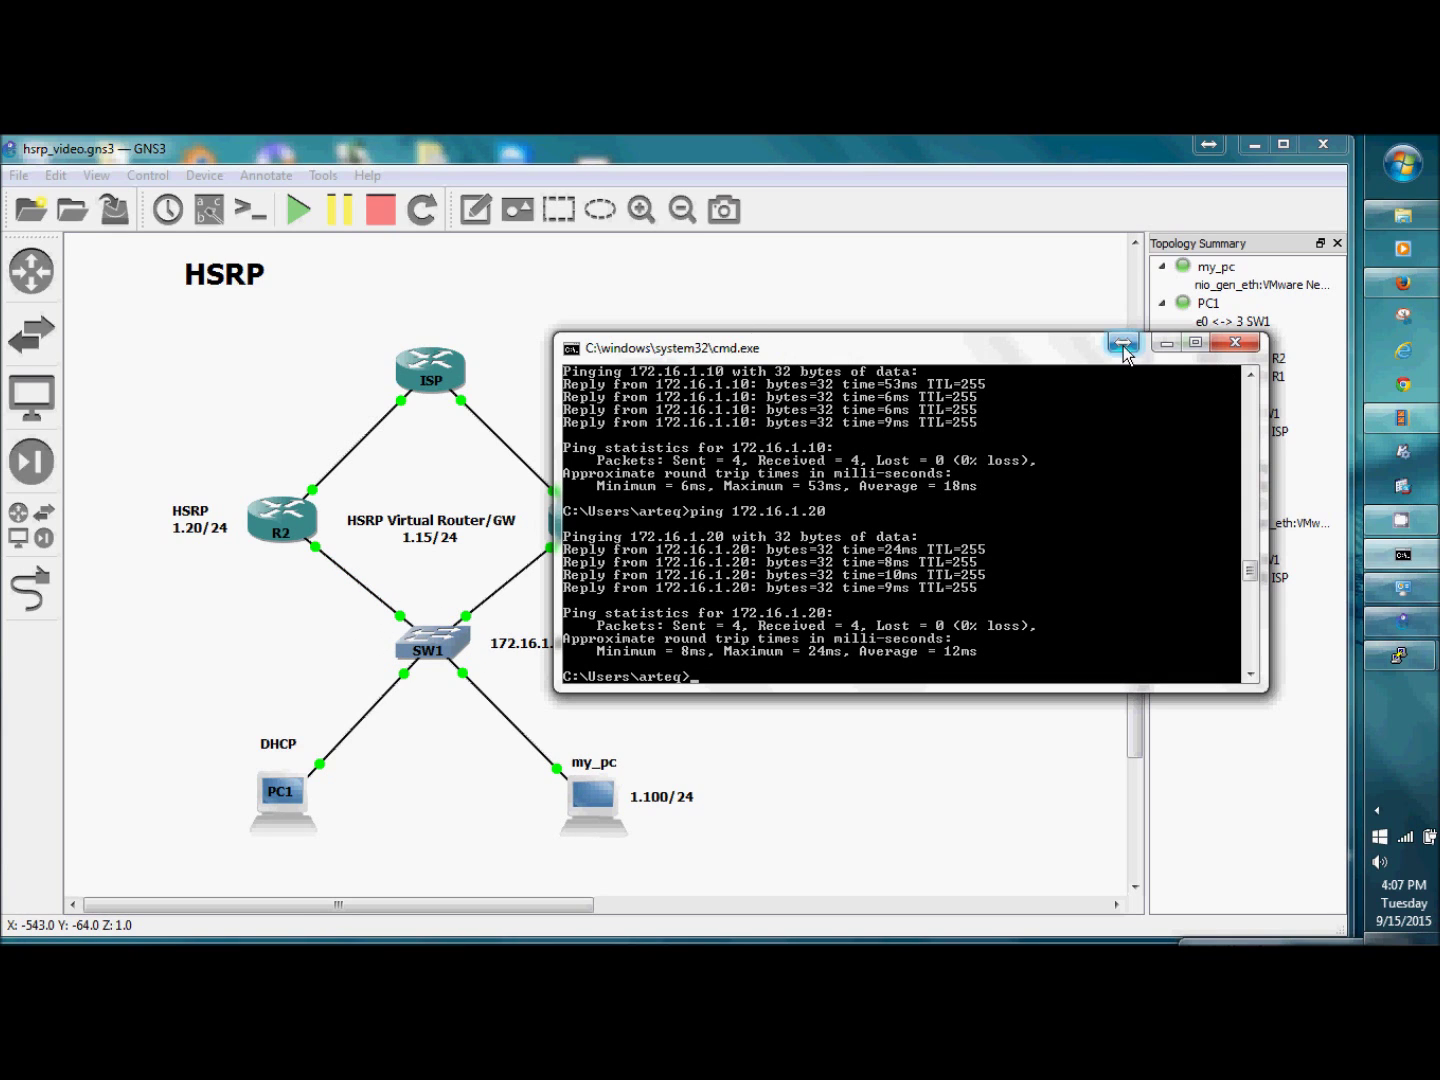
left_click(1159, 345)
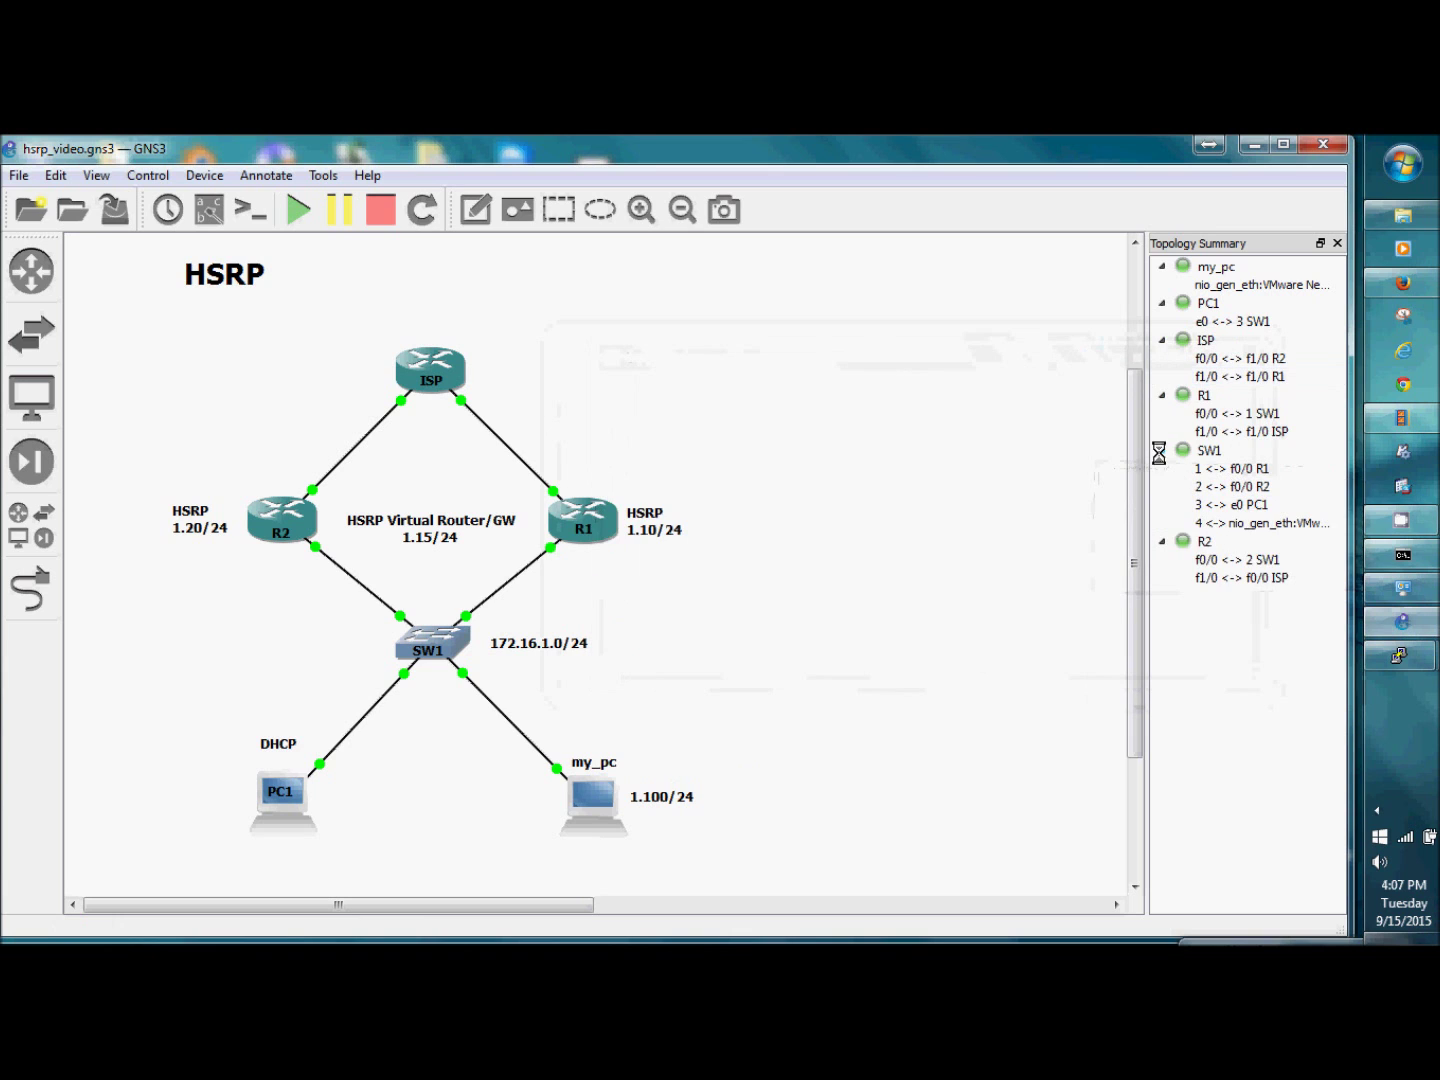
In R1's console, enter global configuration mode and list the brief IP status of all interfaces
mouse_move(1402, 662)
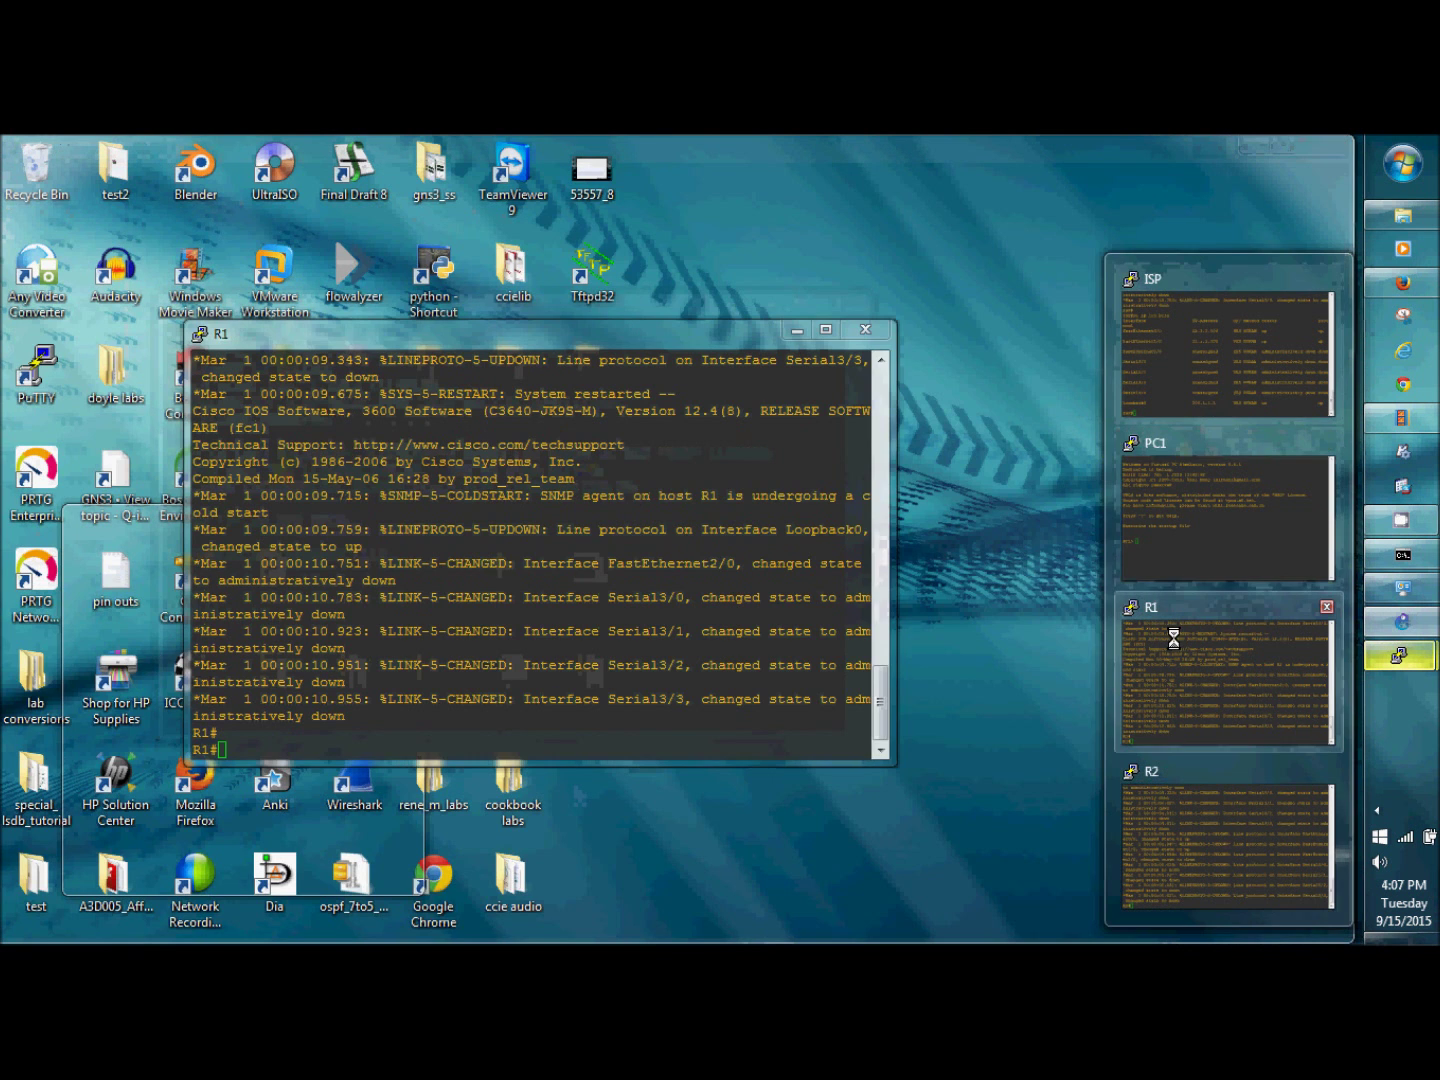
left_click(1173, 638)
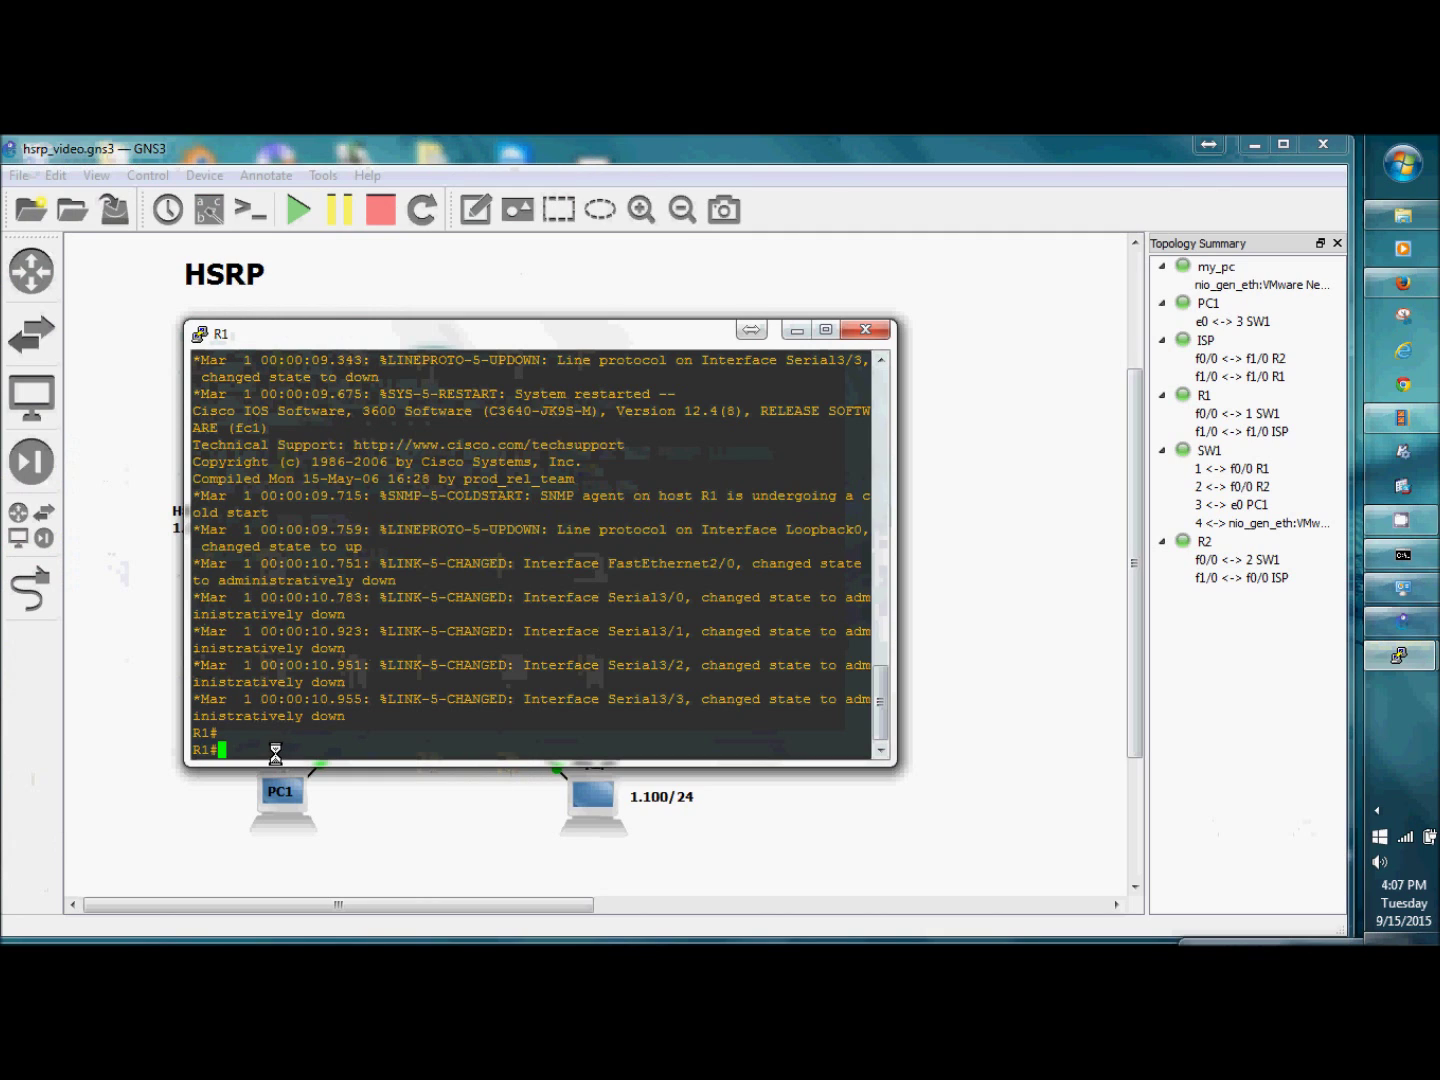
type("config")
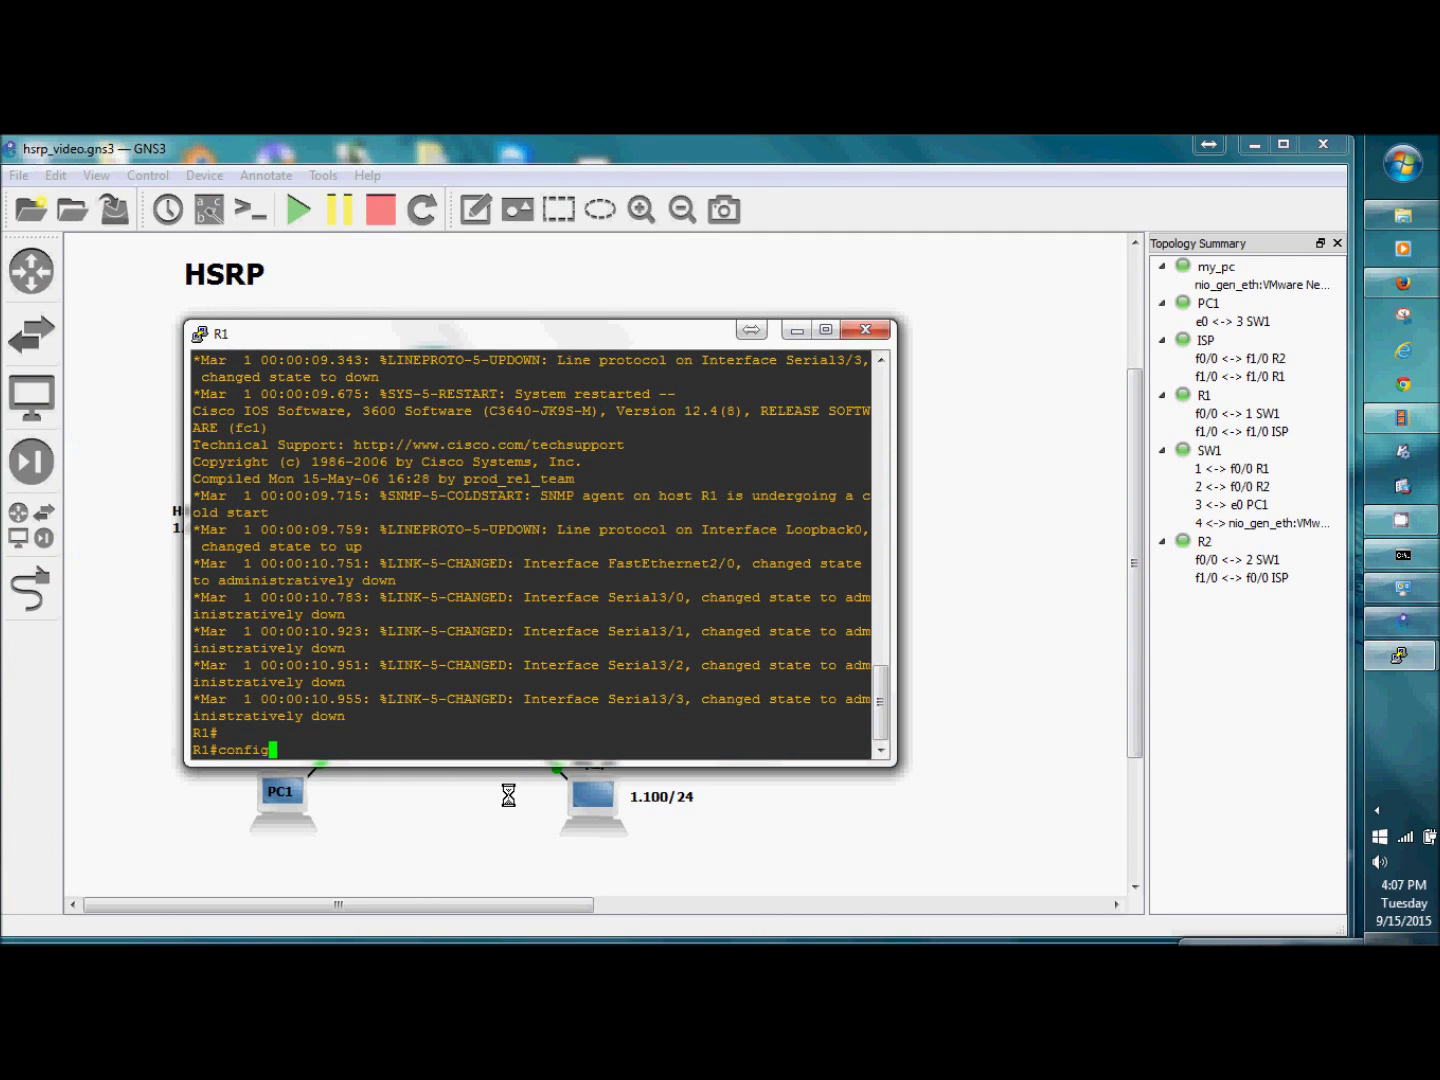
type(" t")
key("Return")
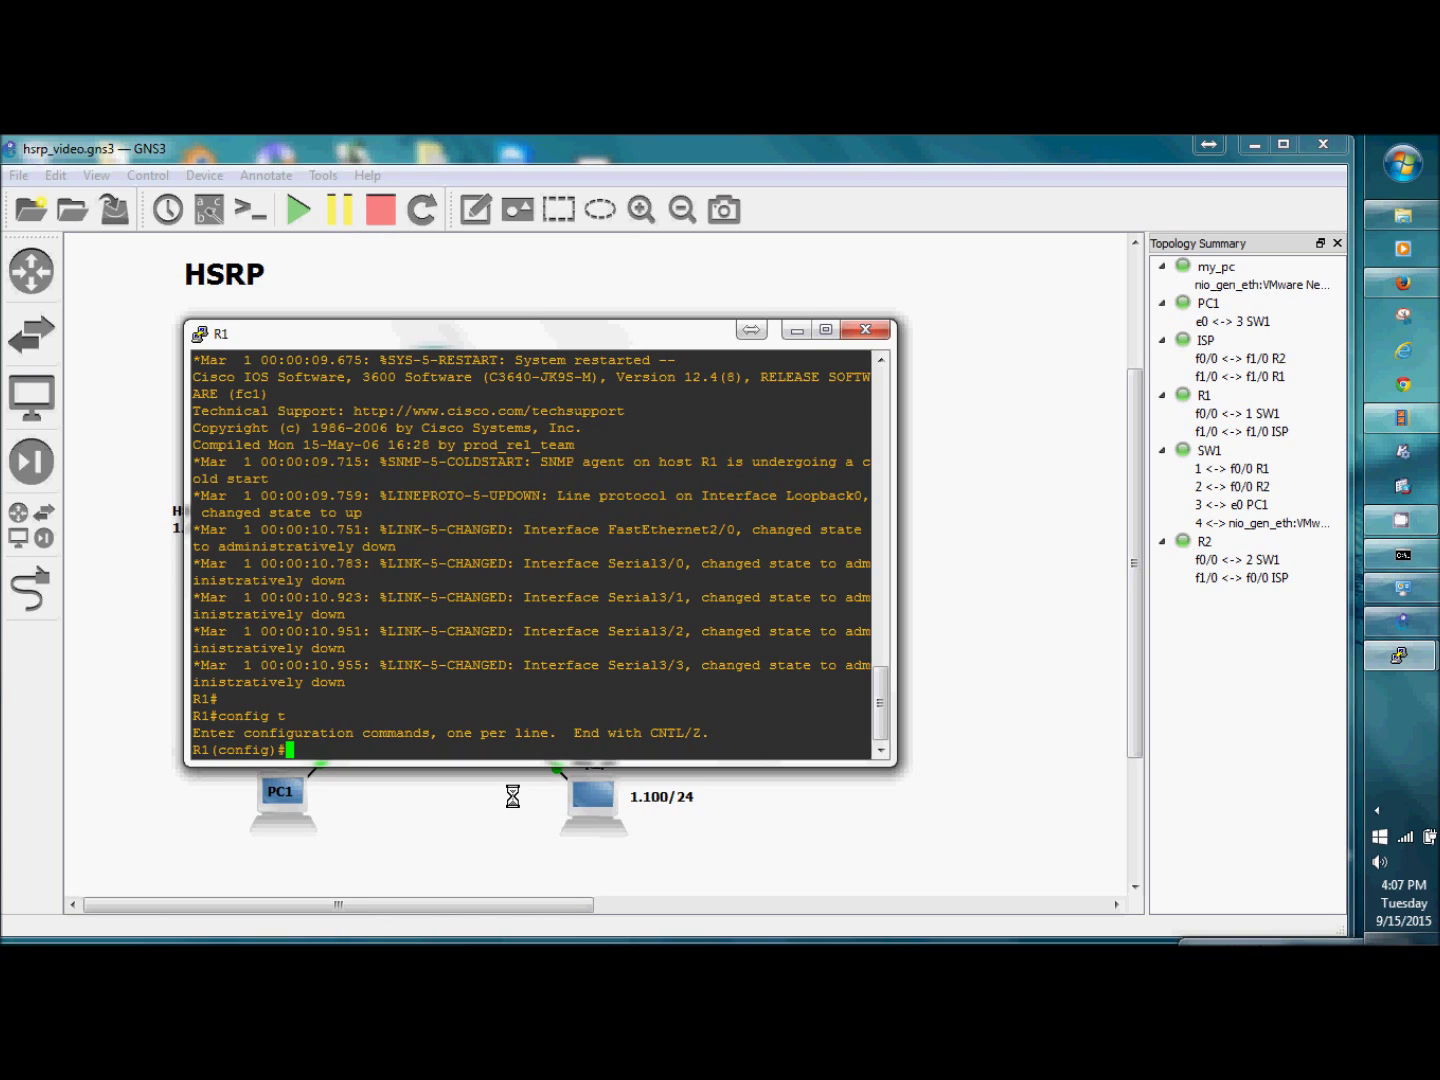
type("do sh ip int brie")
key("Return")
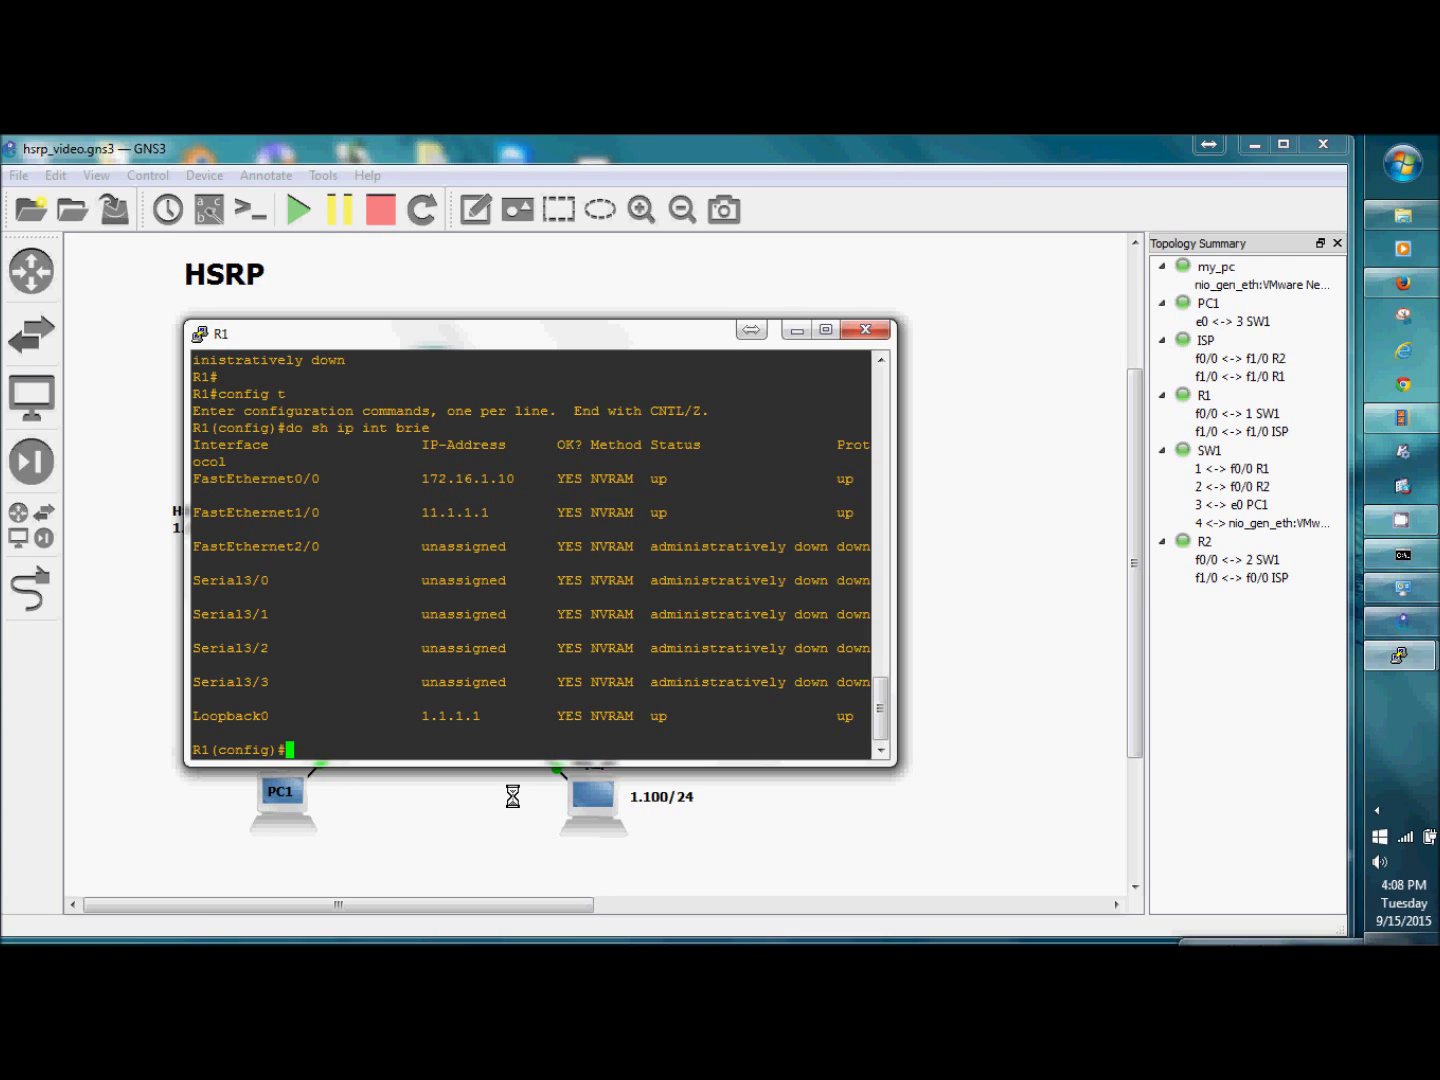
On R1's interface f0/0, assign HSRP standby group 1 the virtual IP 172.16.1.15
type("int f0/0")
key("Return")
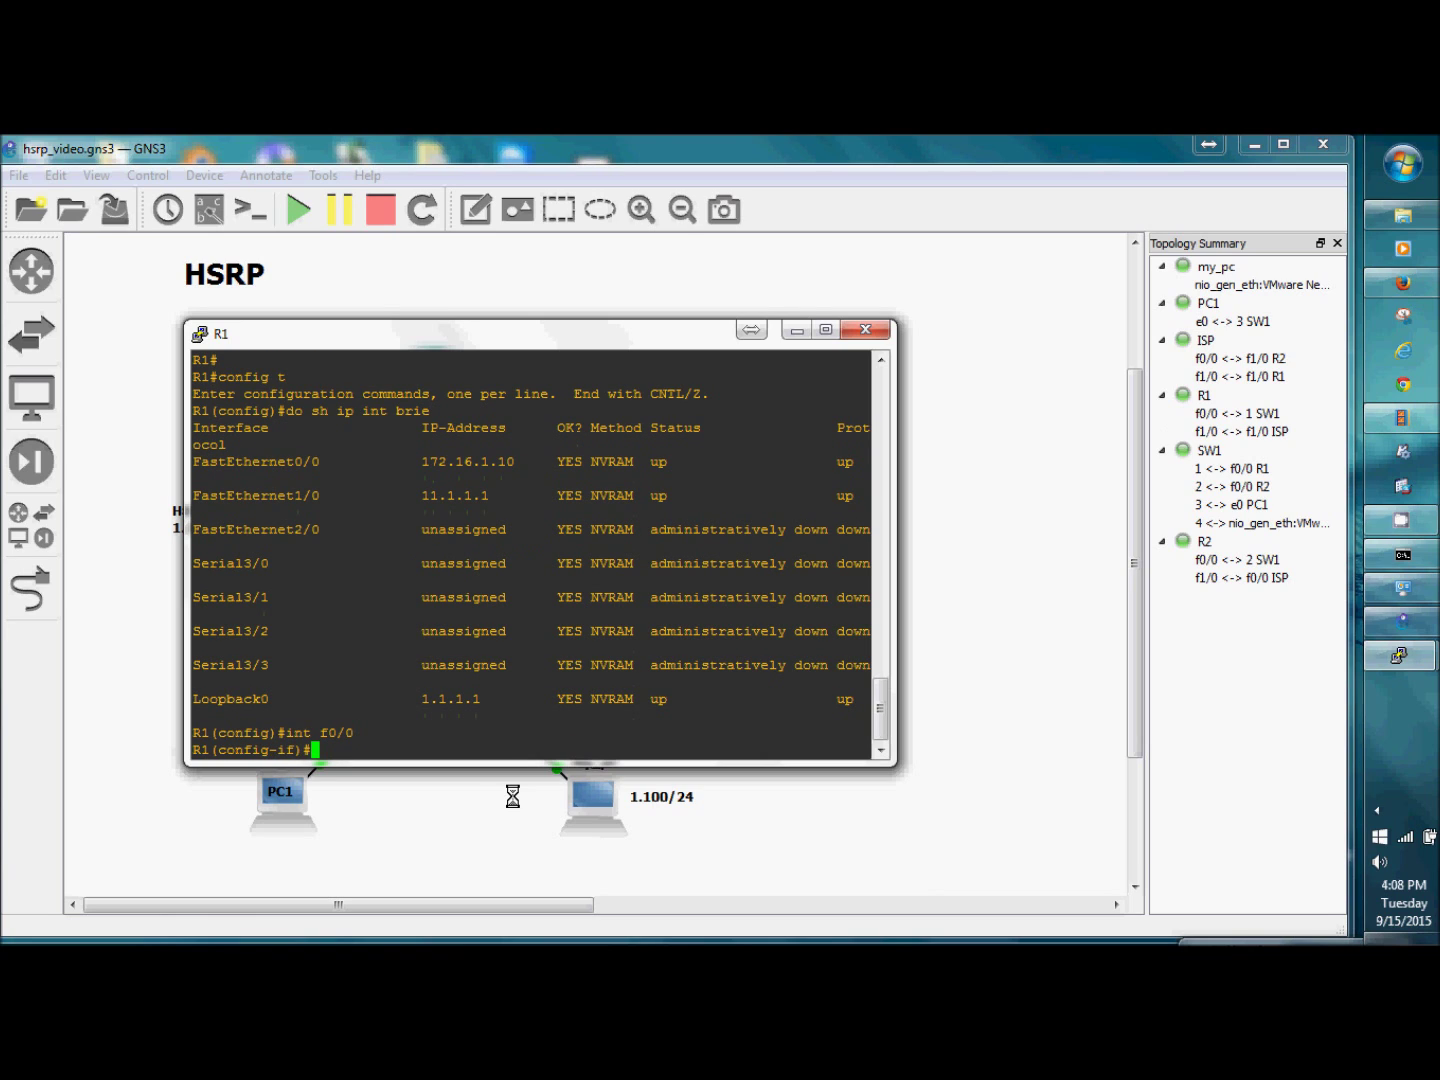
type("standby")
type("1 ip 172.16.1.1")
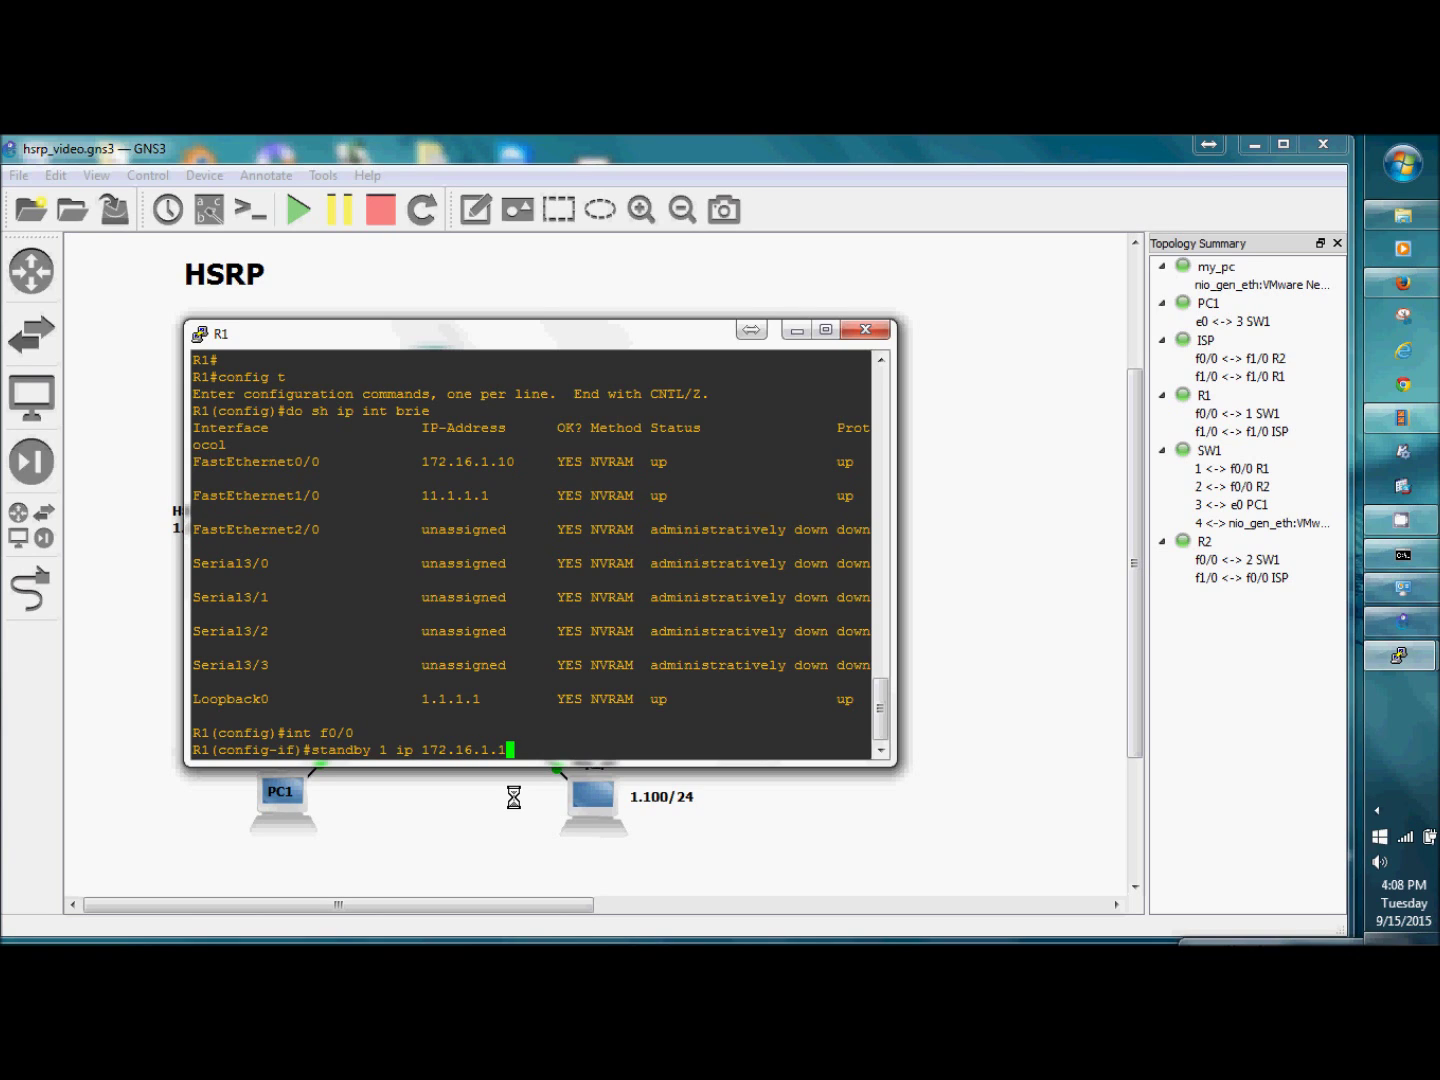
type("5")
key("Return")
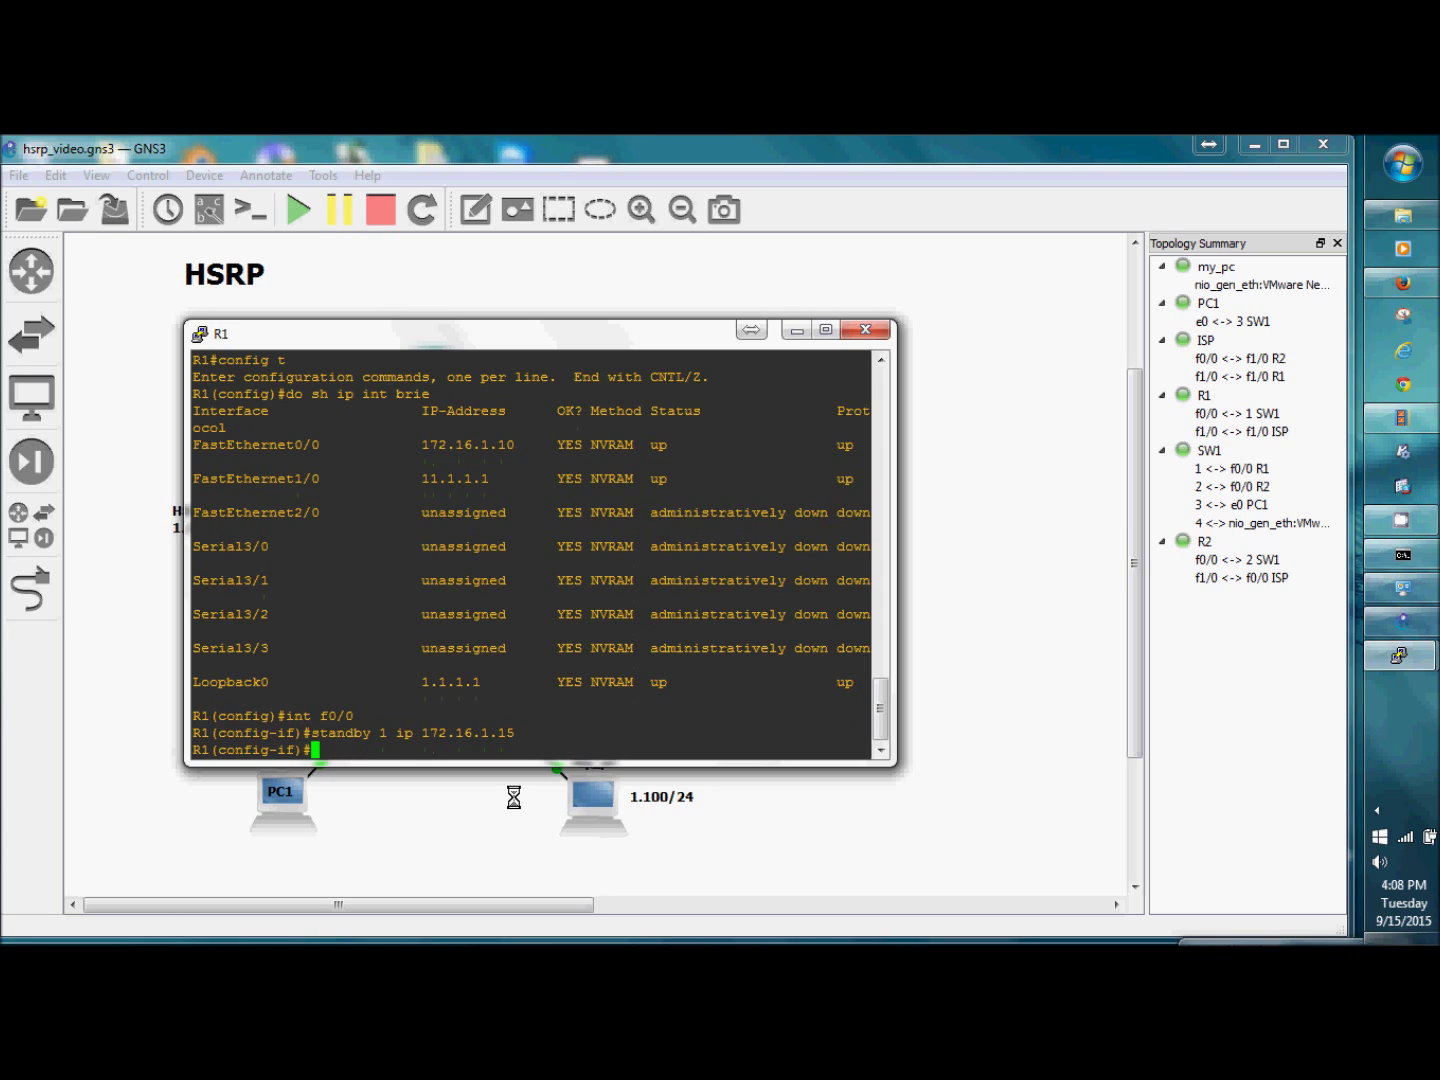
Set R1's standby group 1 priority to 110 and enable preemption for that group
type("stand 1 pri 110")
key("Return")
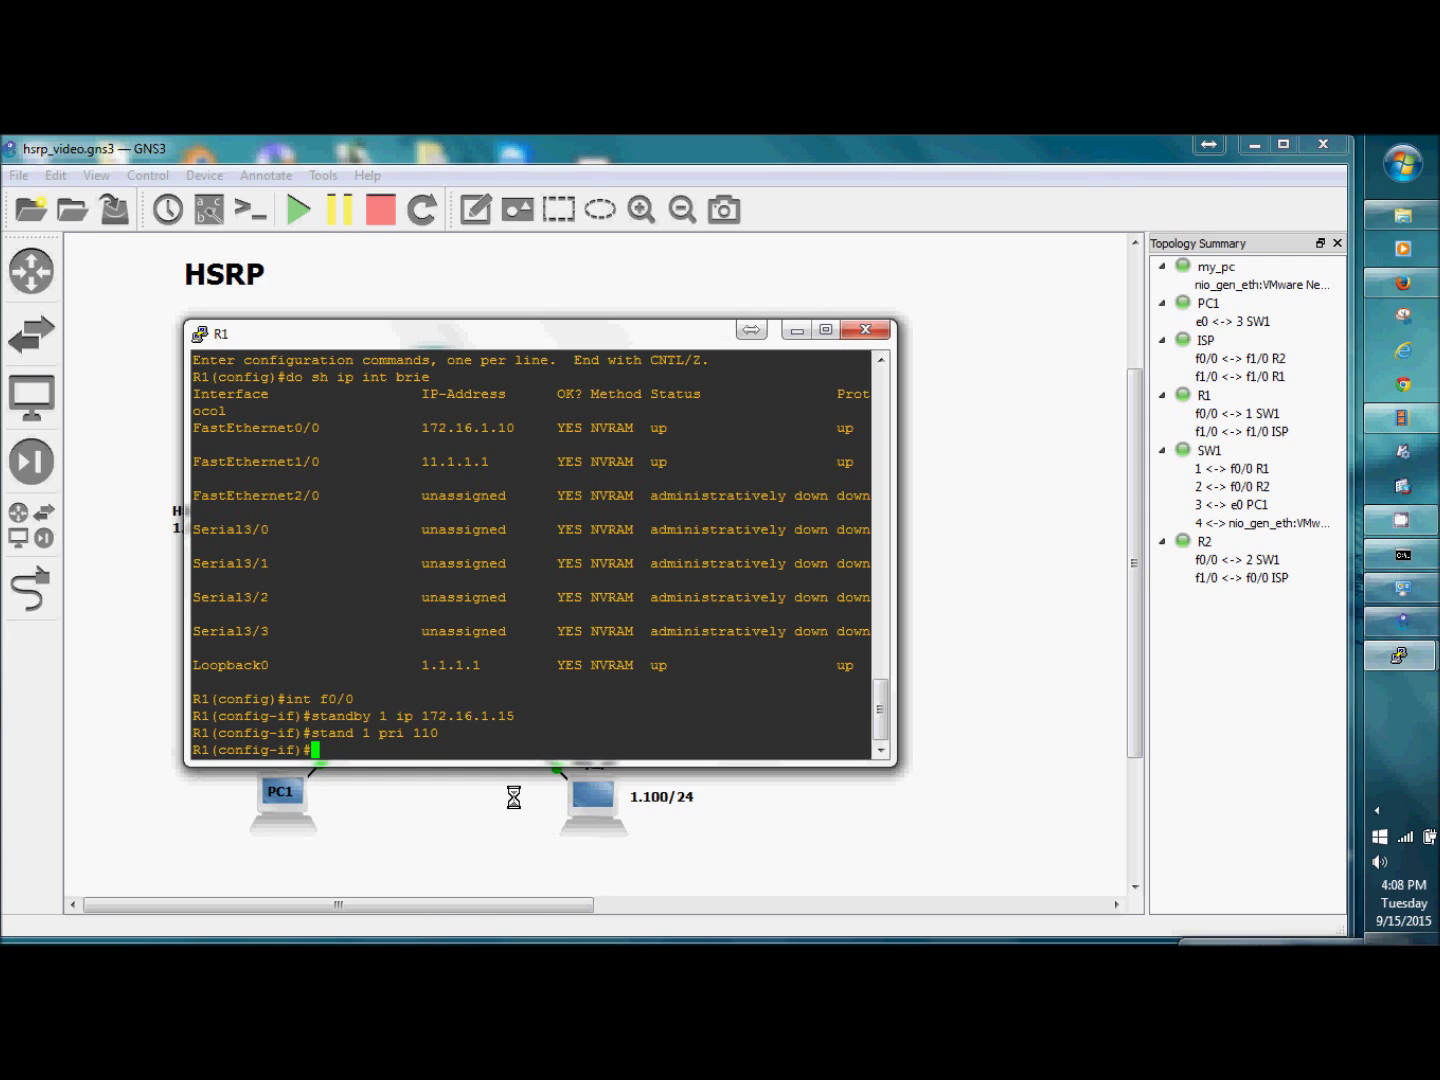
type("stand 1 pree")
key("Return")
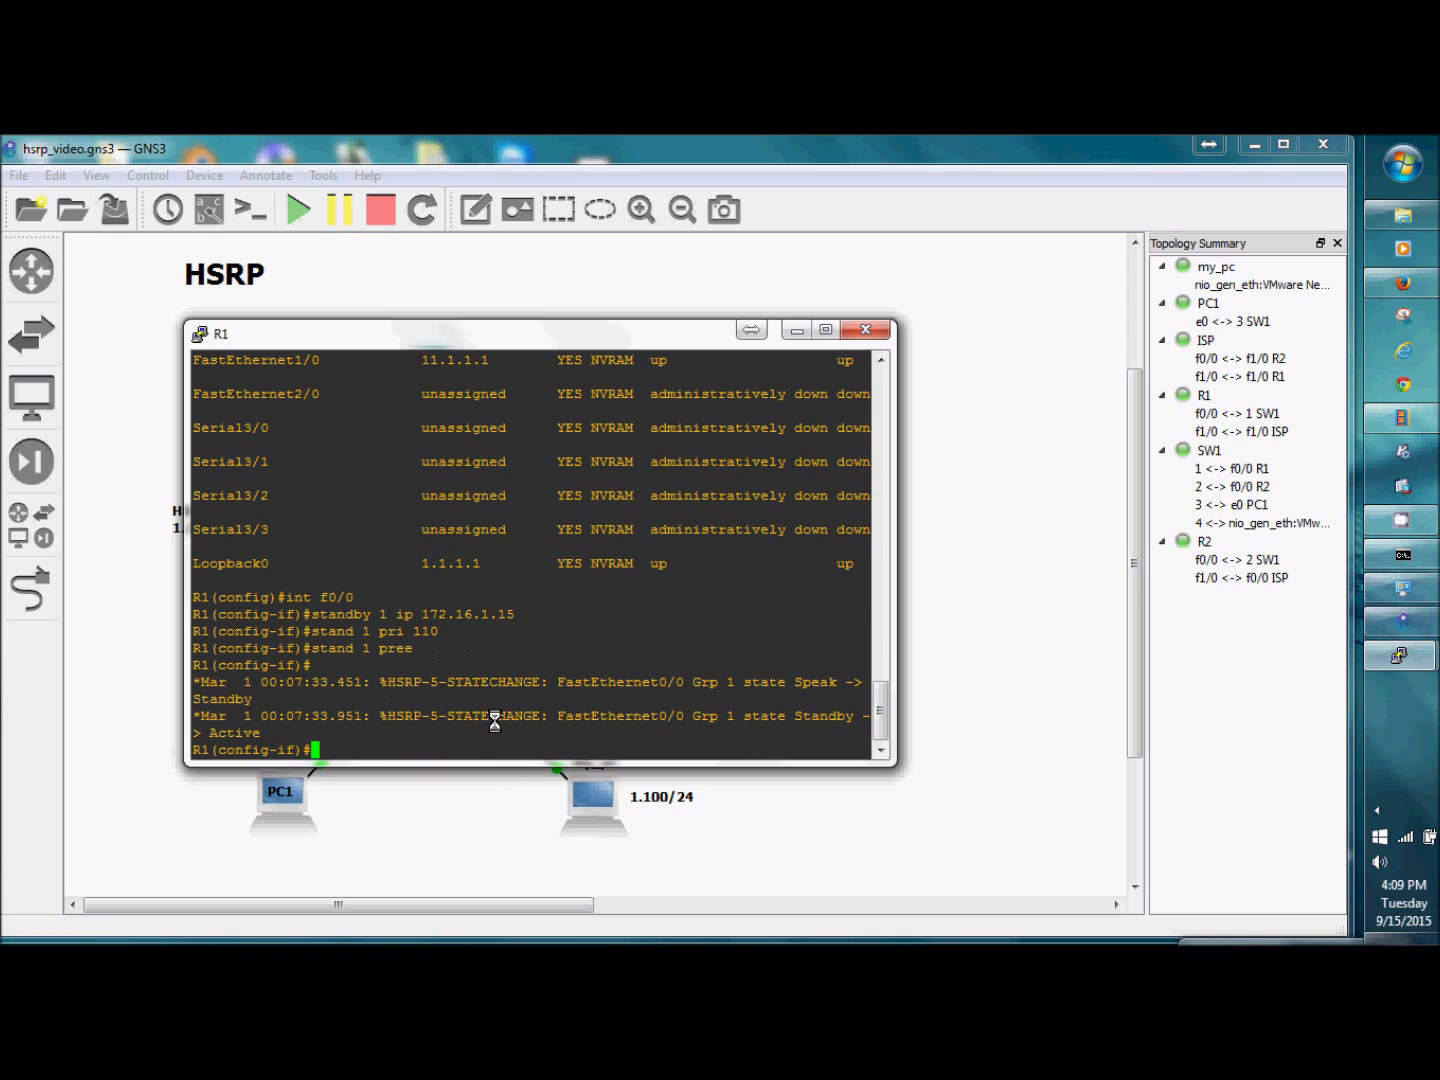
Show R1's HSRP standby status in full and in brief form without leaving interface configuration
type("do sh stand")
key("Return")
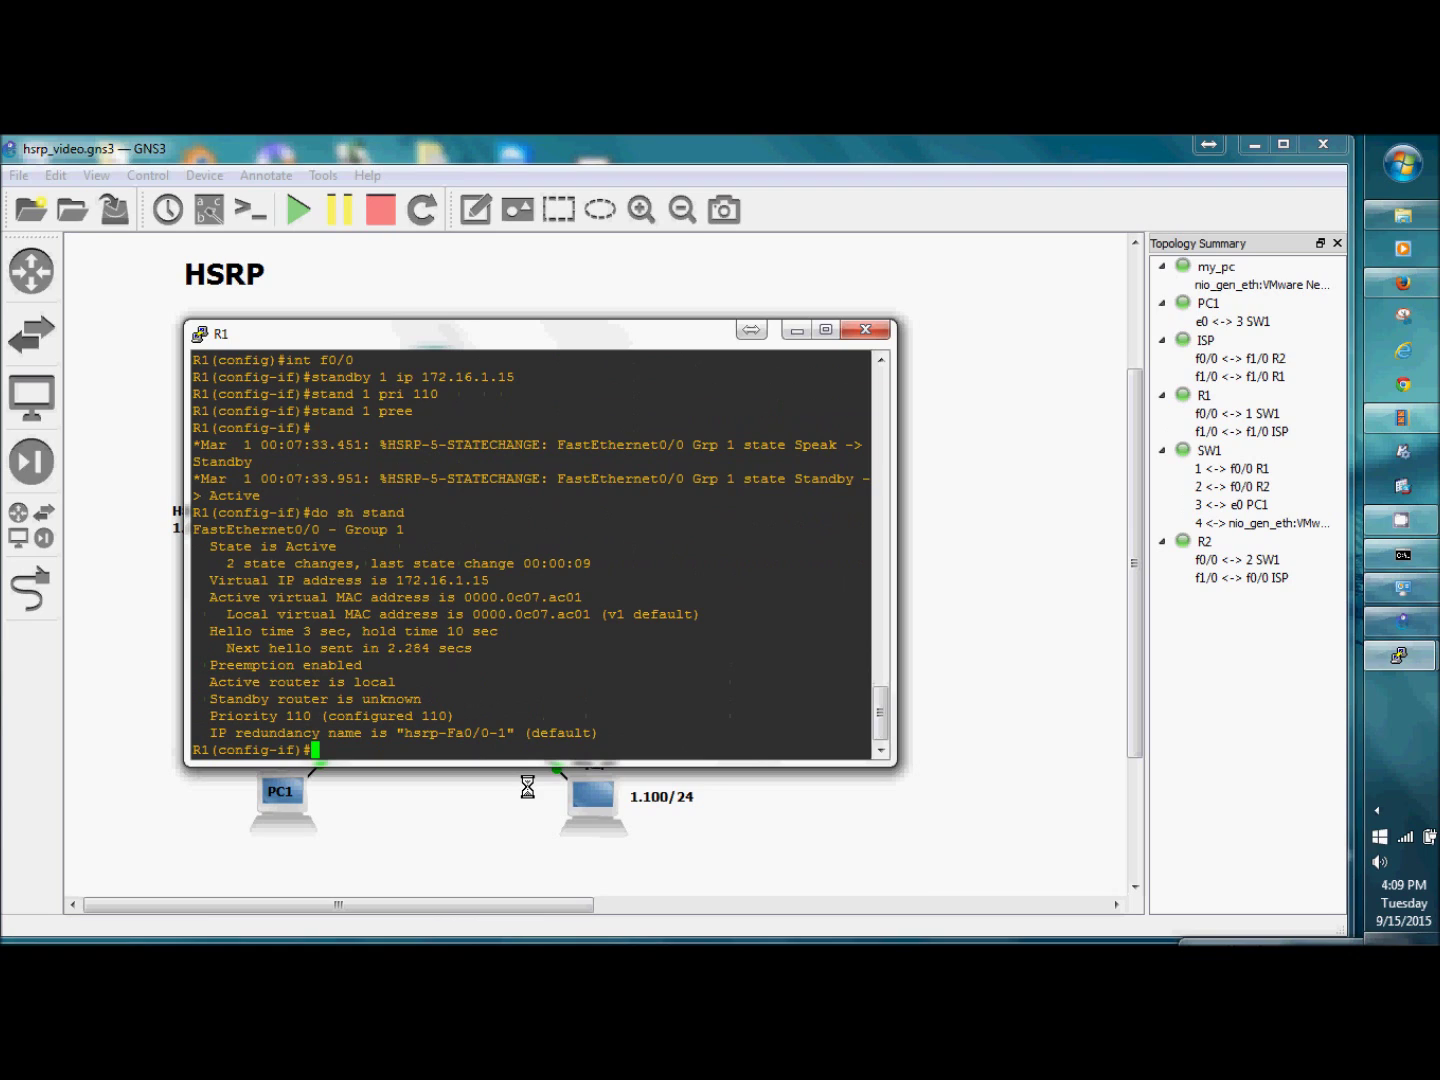
type("do sh stand brie")
key("Return")
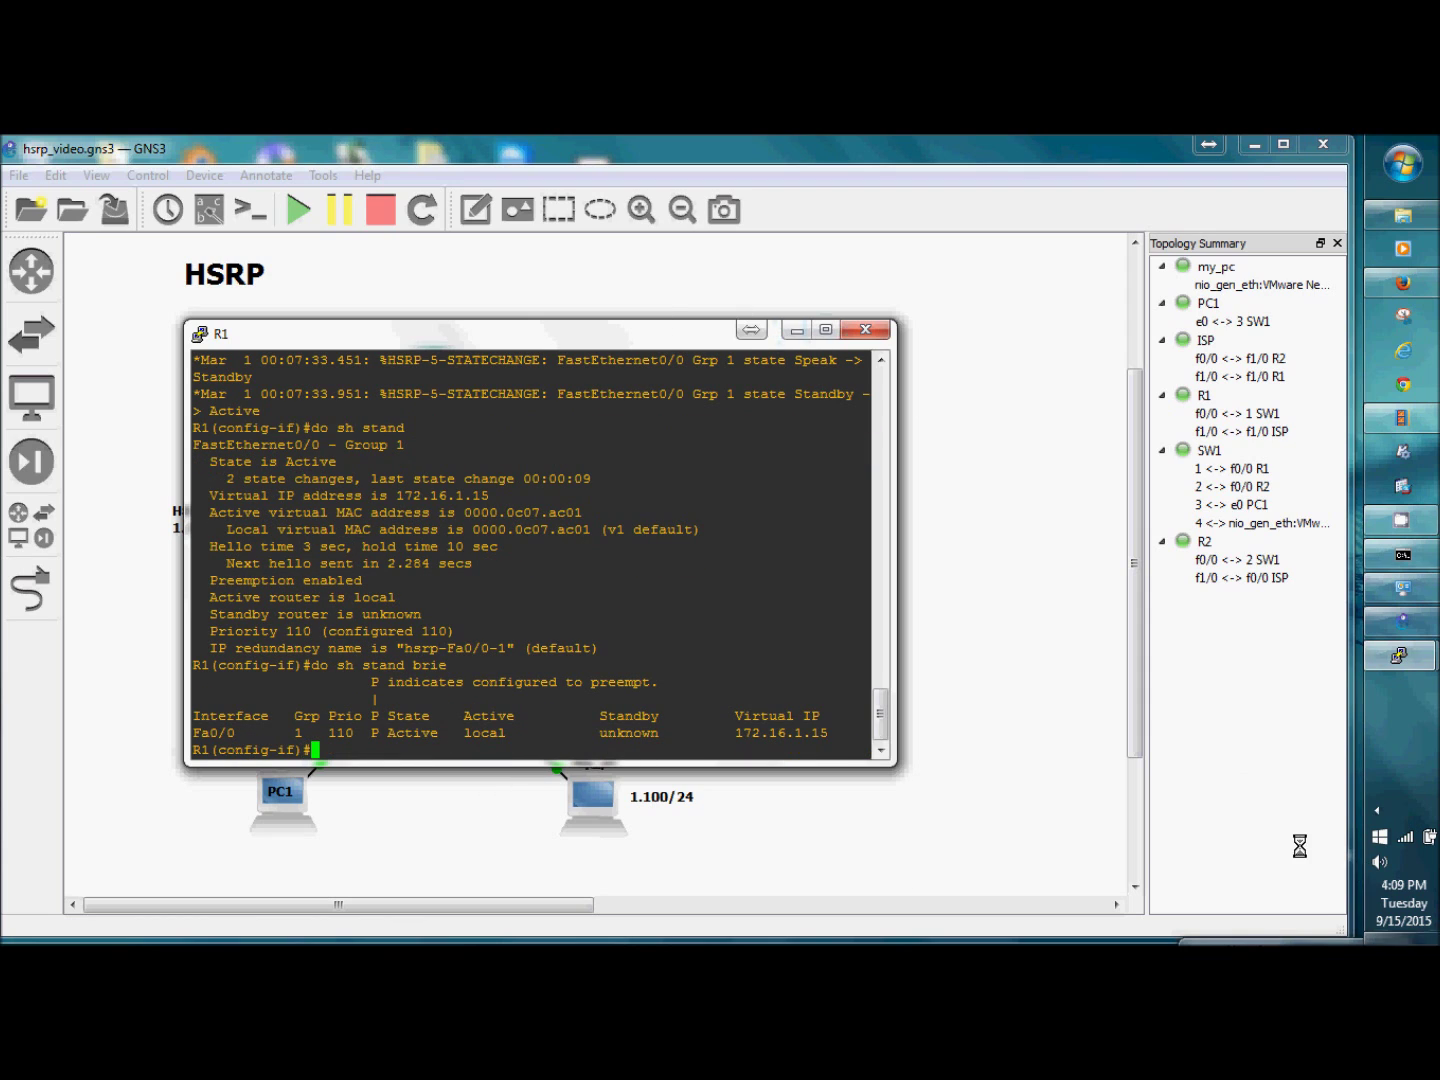
In R2's console, enter configuration for interface f0/0 and assign standby group 1 the virtual IP 172.16.1.15
left_click(1399, 655)
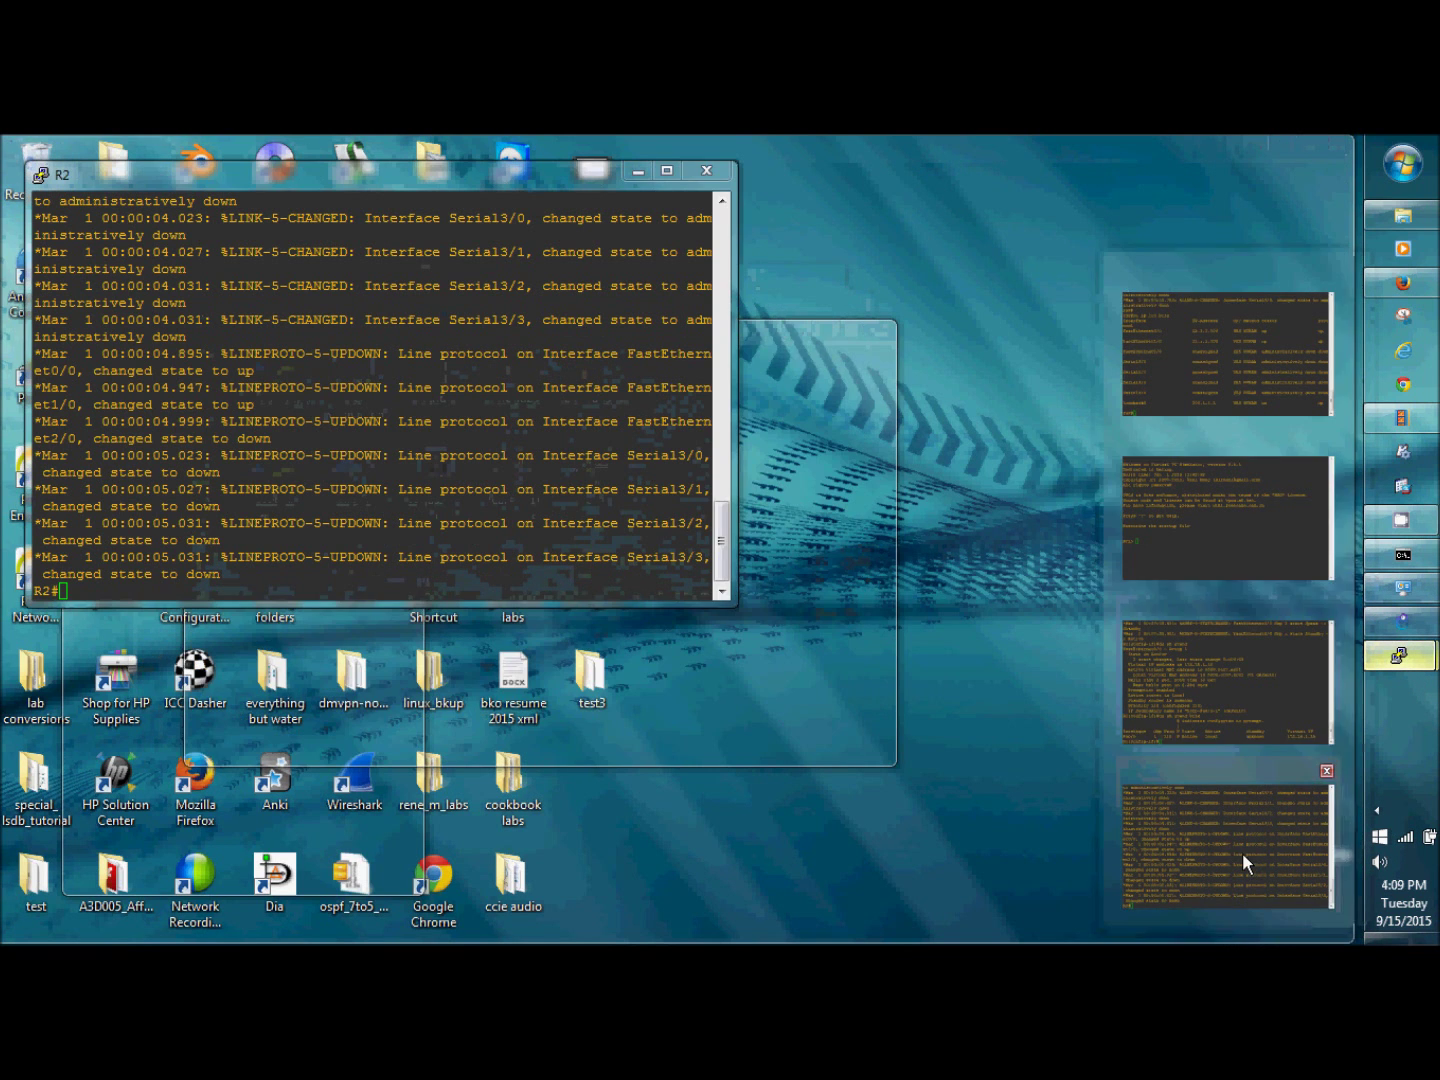
left_click(1242, 852)
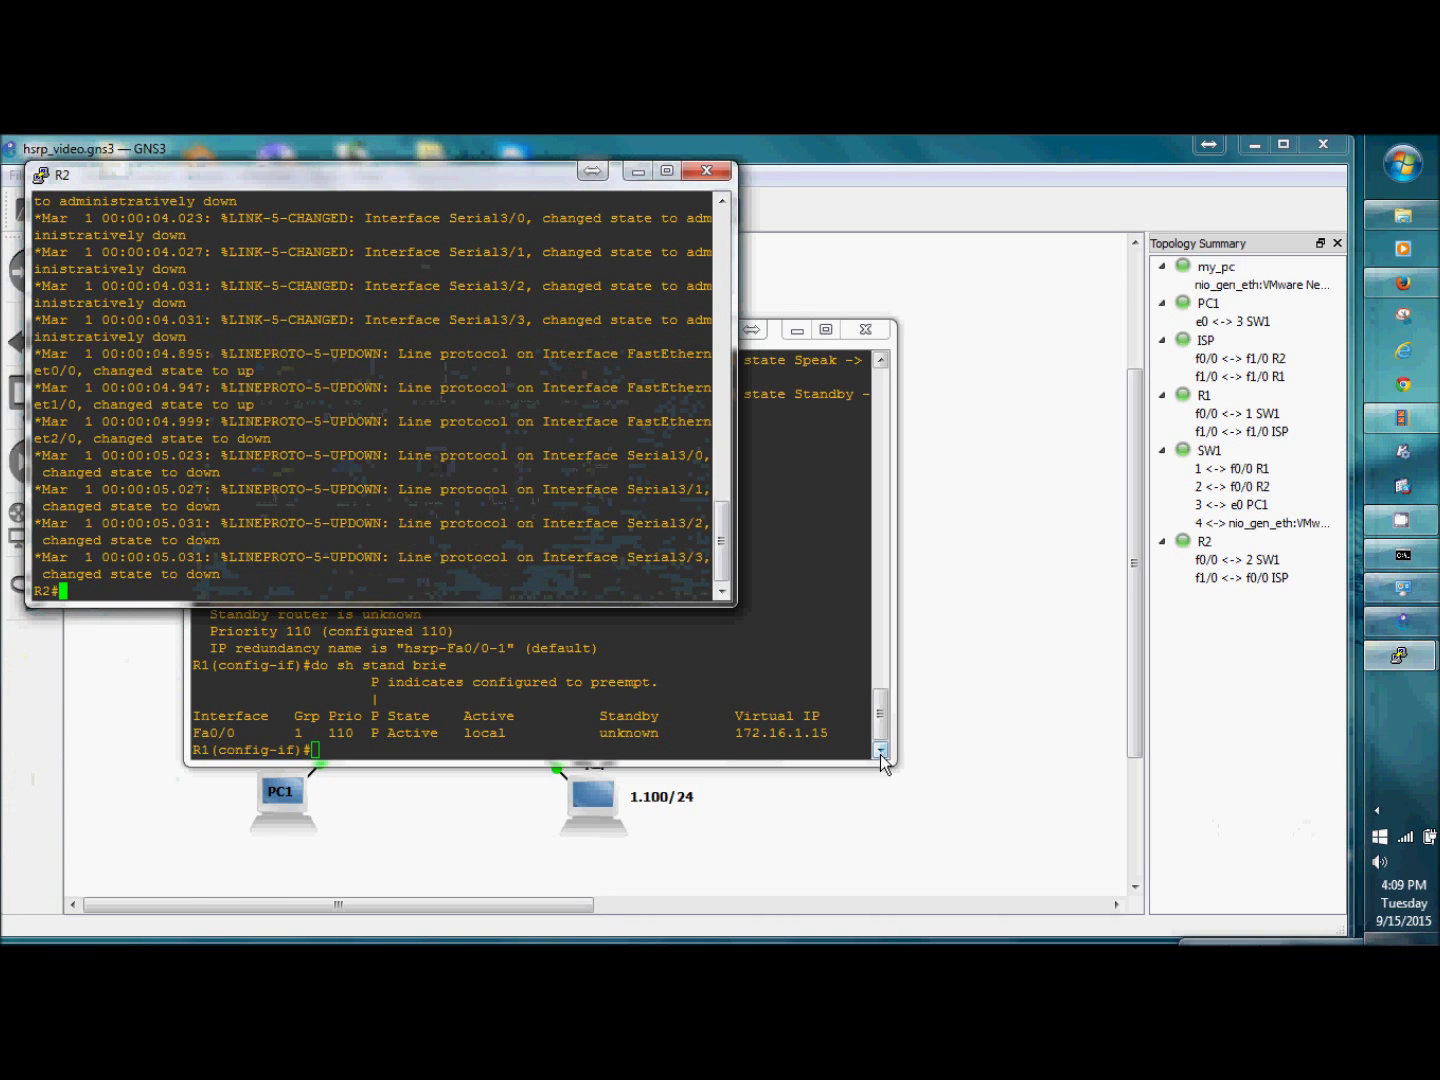
type("config t")
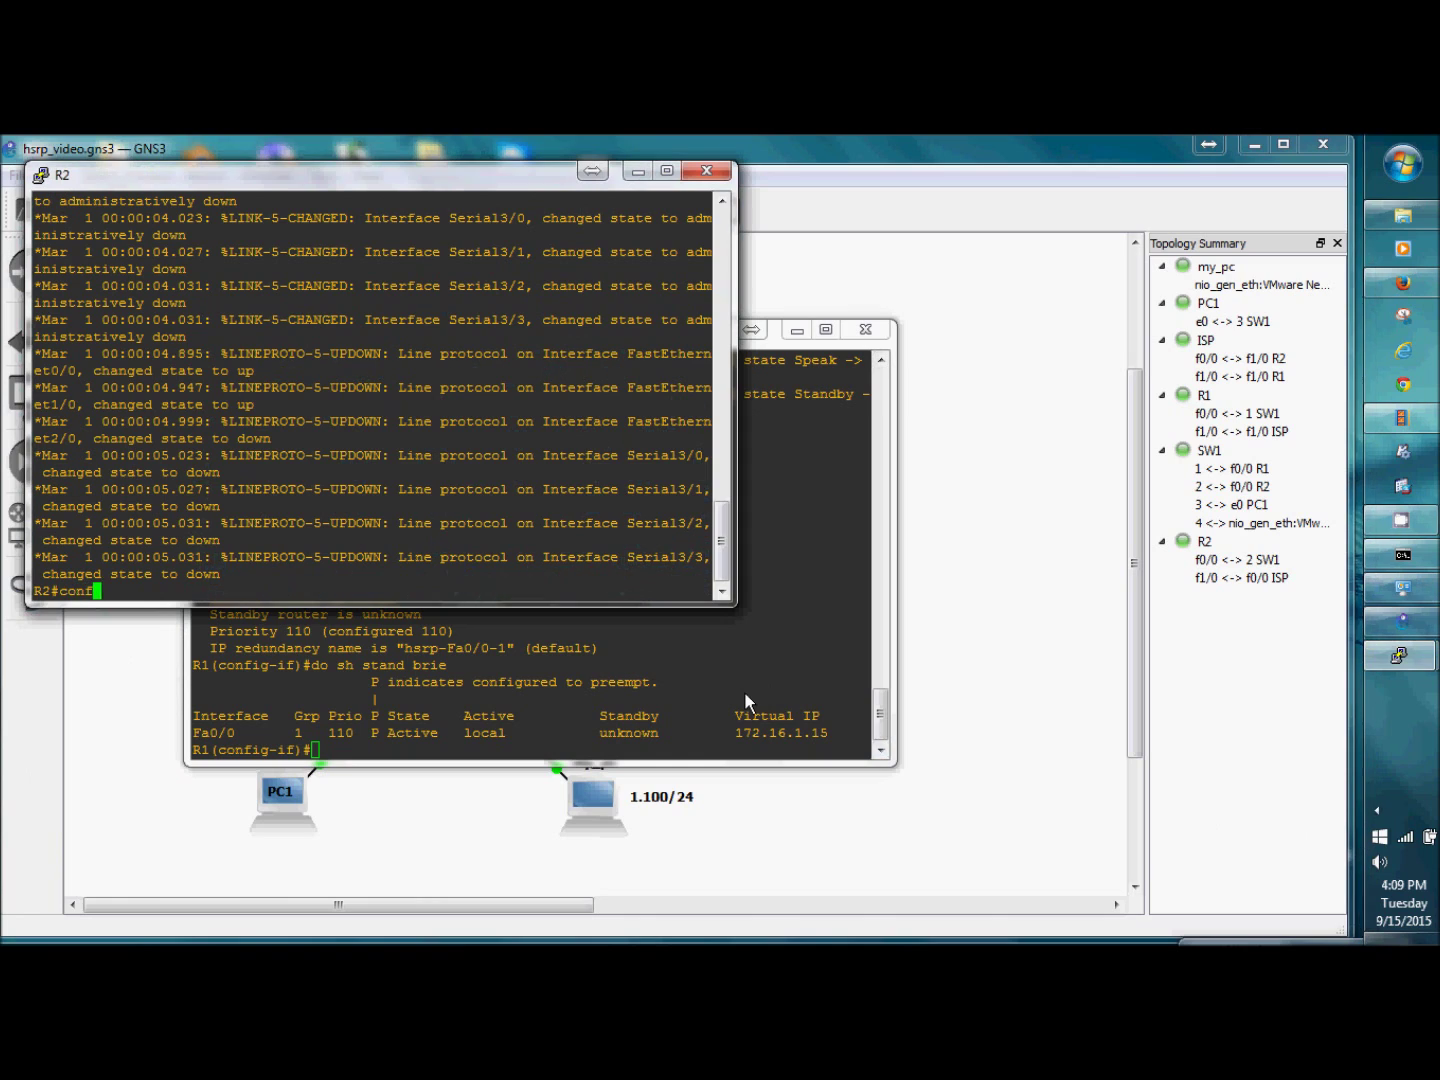
key("Return")
type("int f0/0")
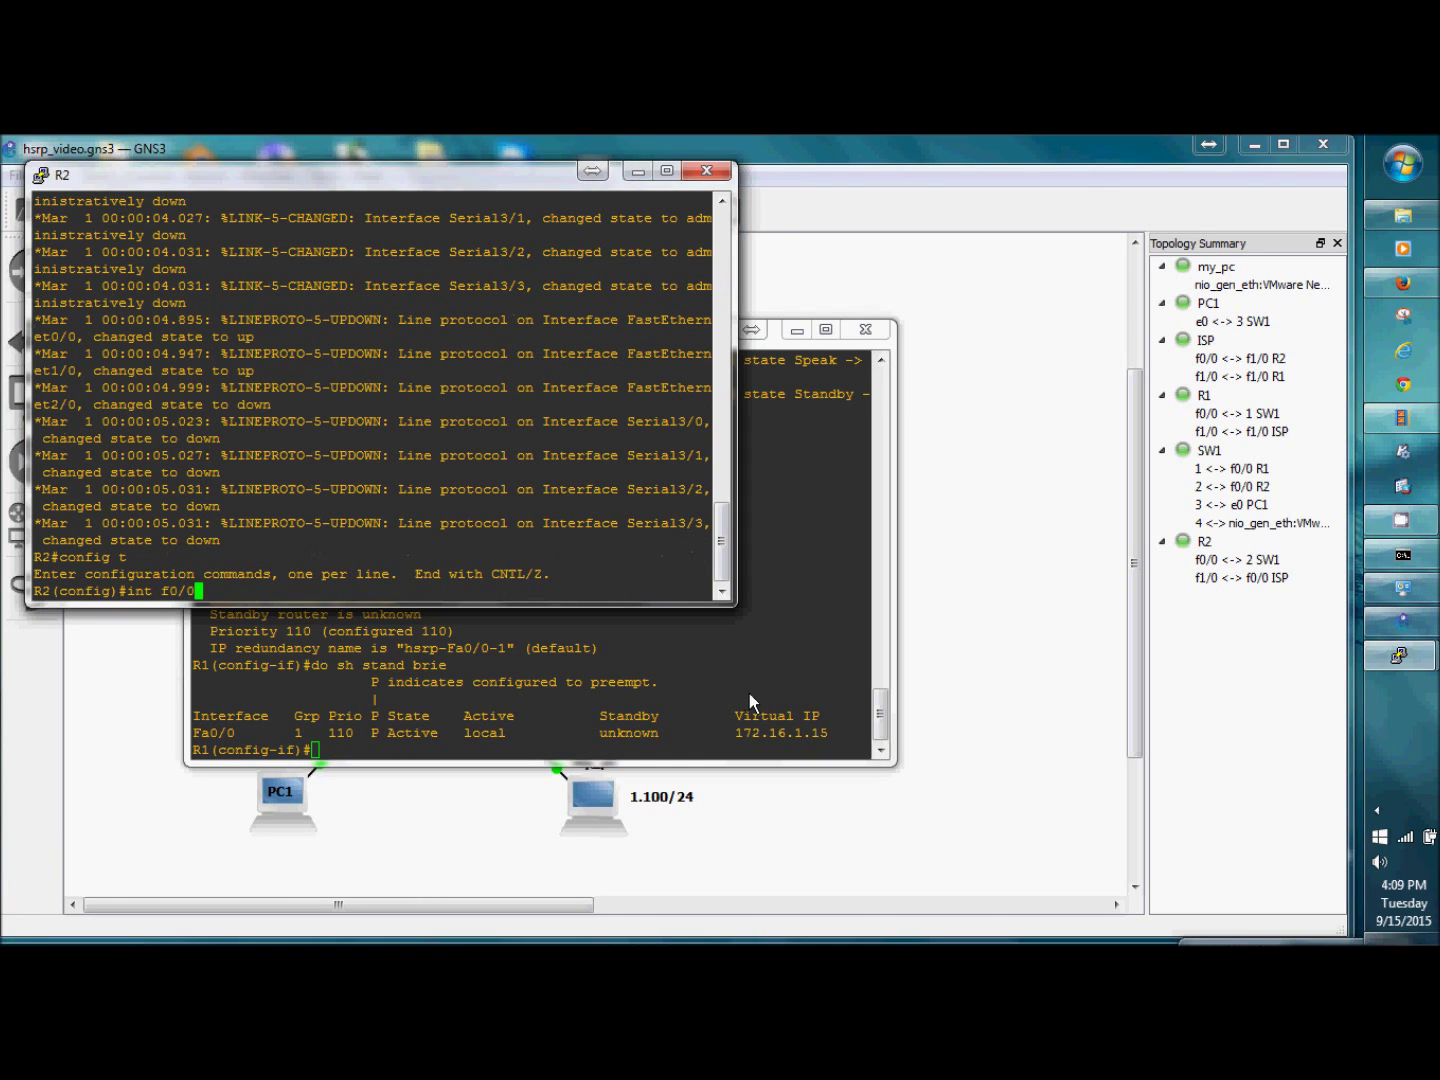
key("Return")
type("stan")
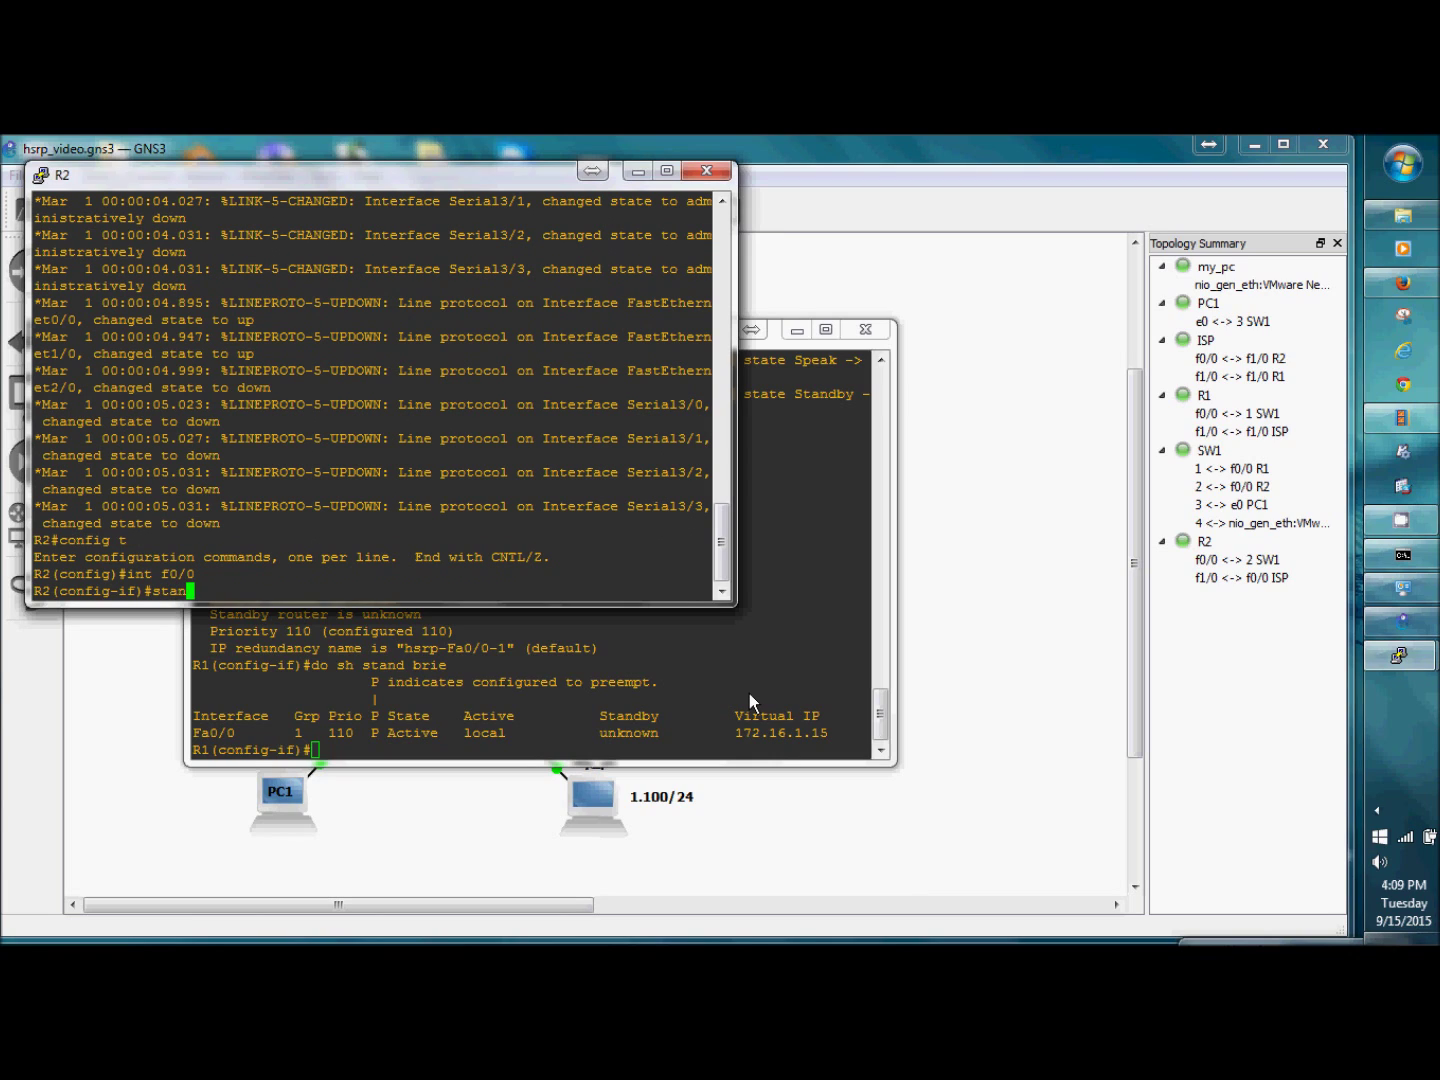
type("d 1 ip 172.16.1.15")
key("Return")
On R2's f0/0, set the standby group 1 priority to 90 and enable standby preemption without a group number
type("stand ")
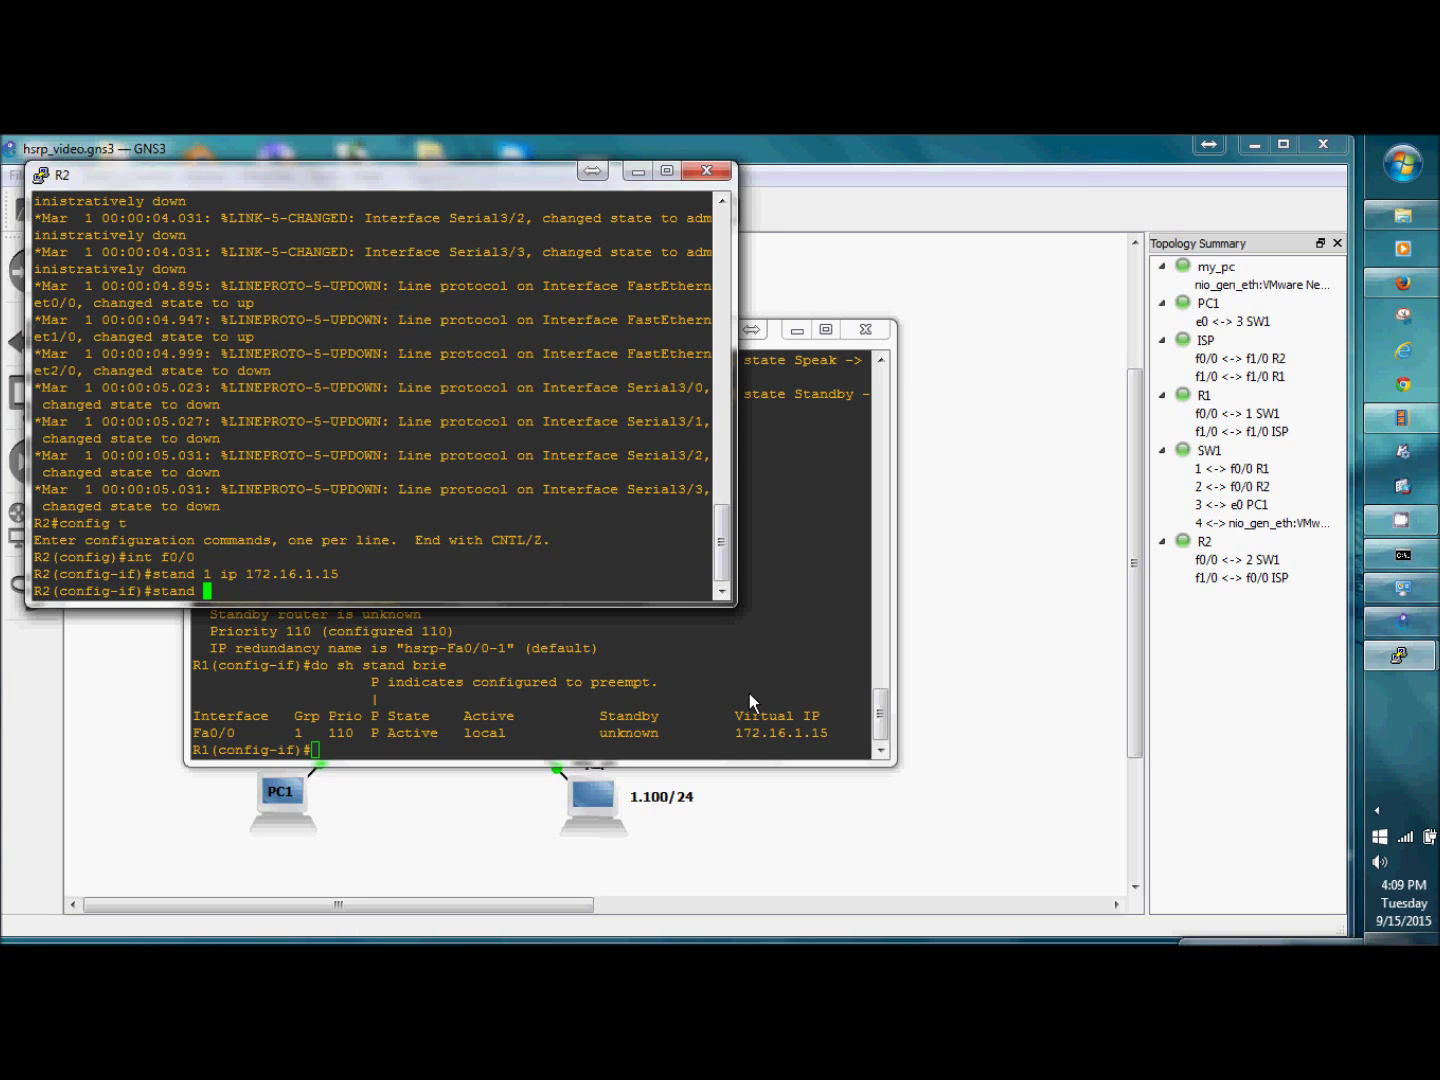
type("1 pri 90")
key("Return")
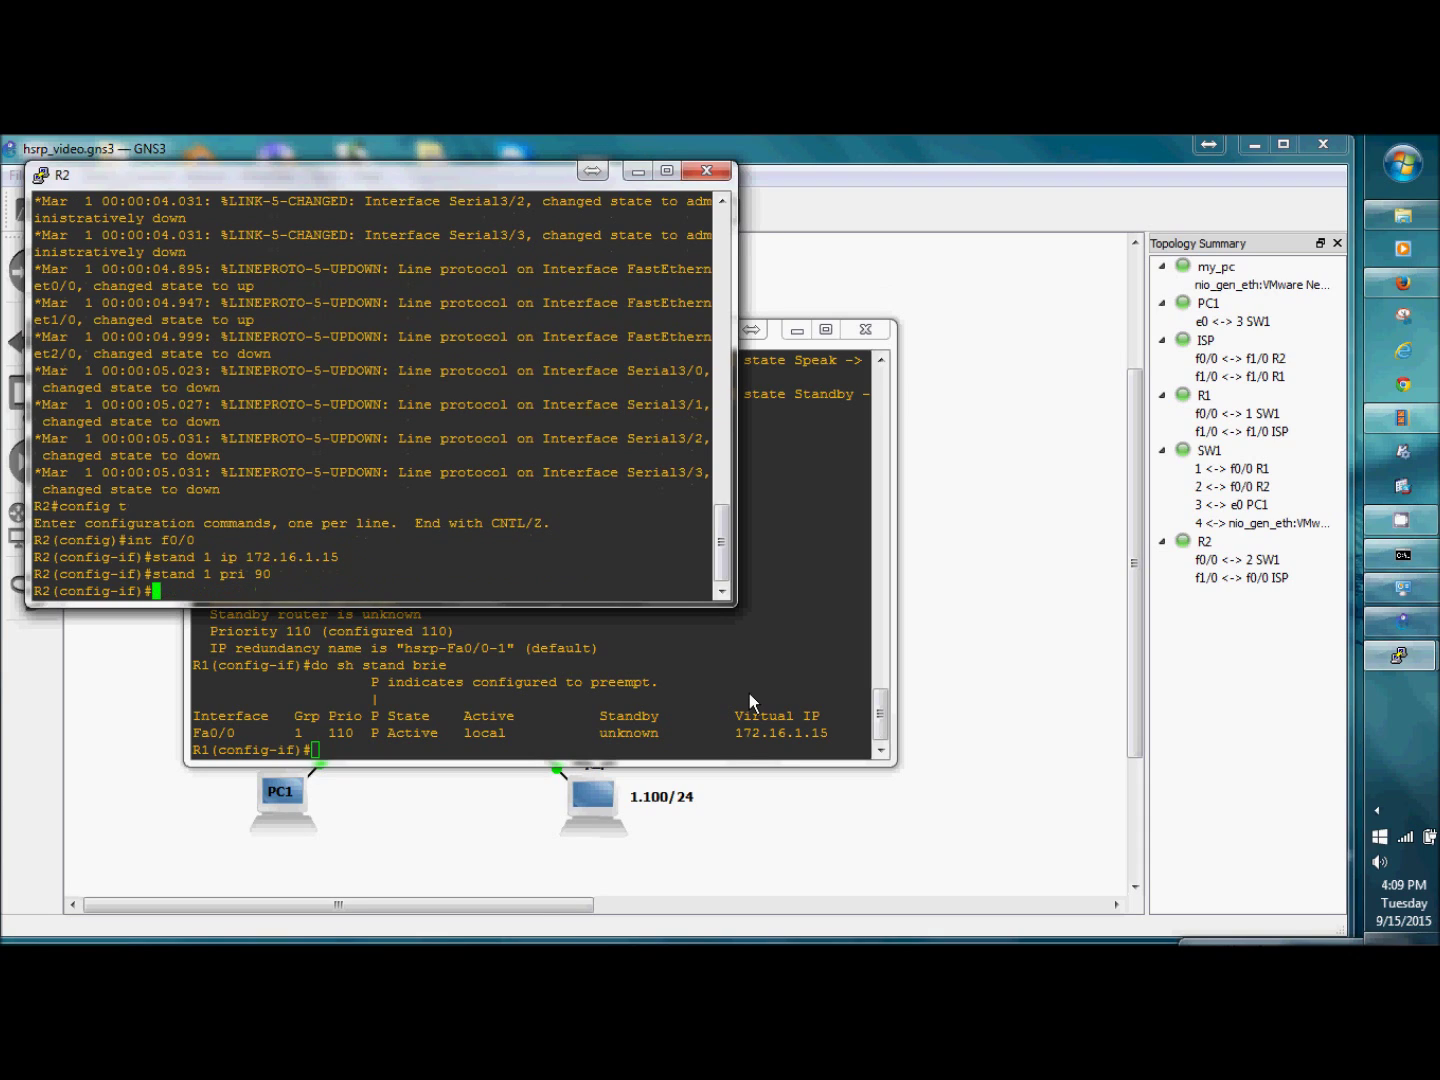
type("stand pree")
key("Return")
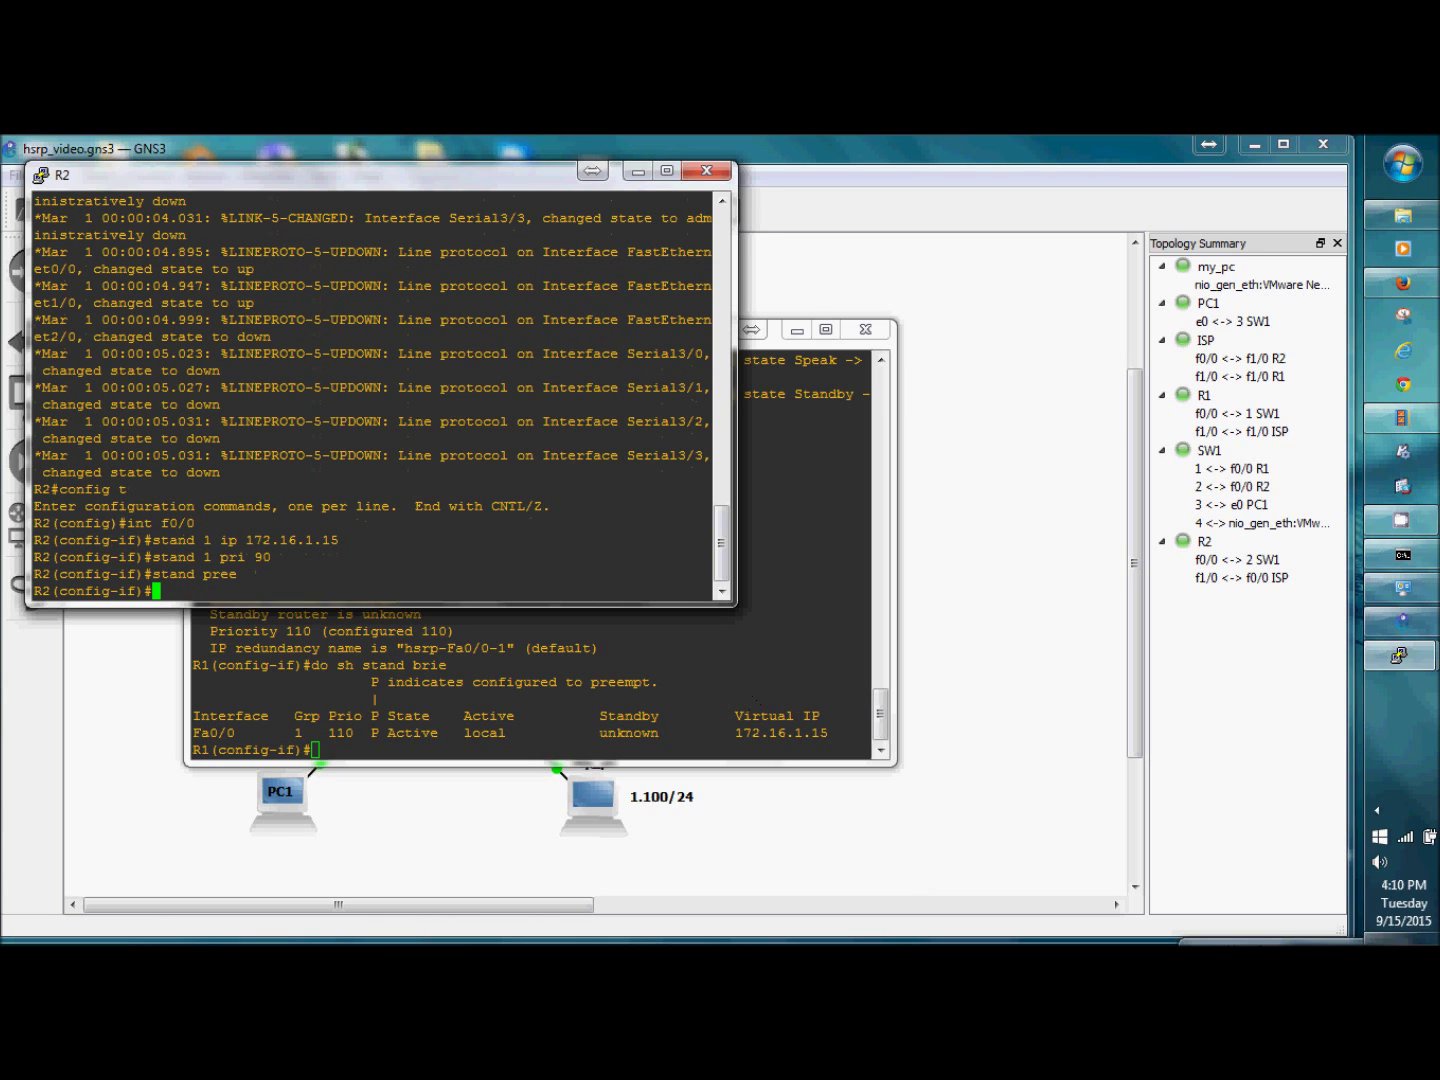
Switch to the Windows command prompt and ping the HSRP virtual gateway 172.16.1.15
left_click(1403, 555)
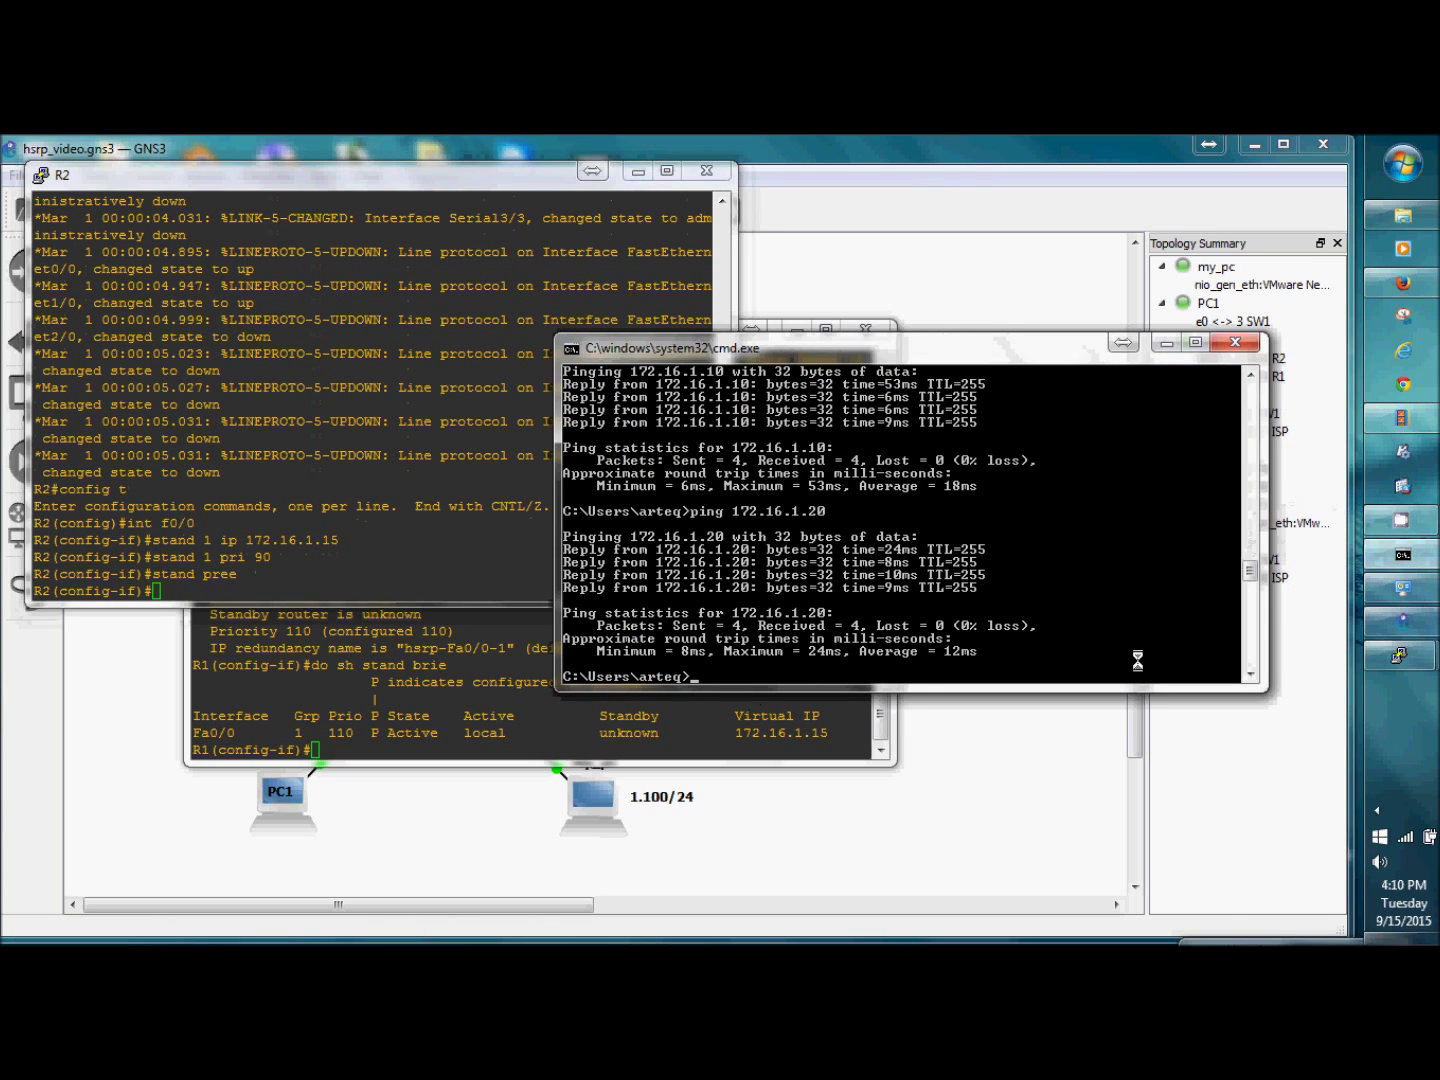
type("ping")
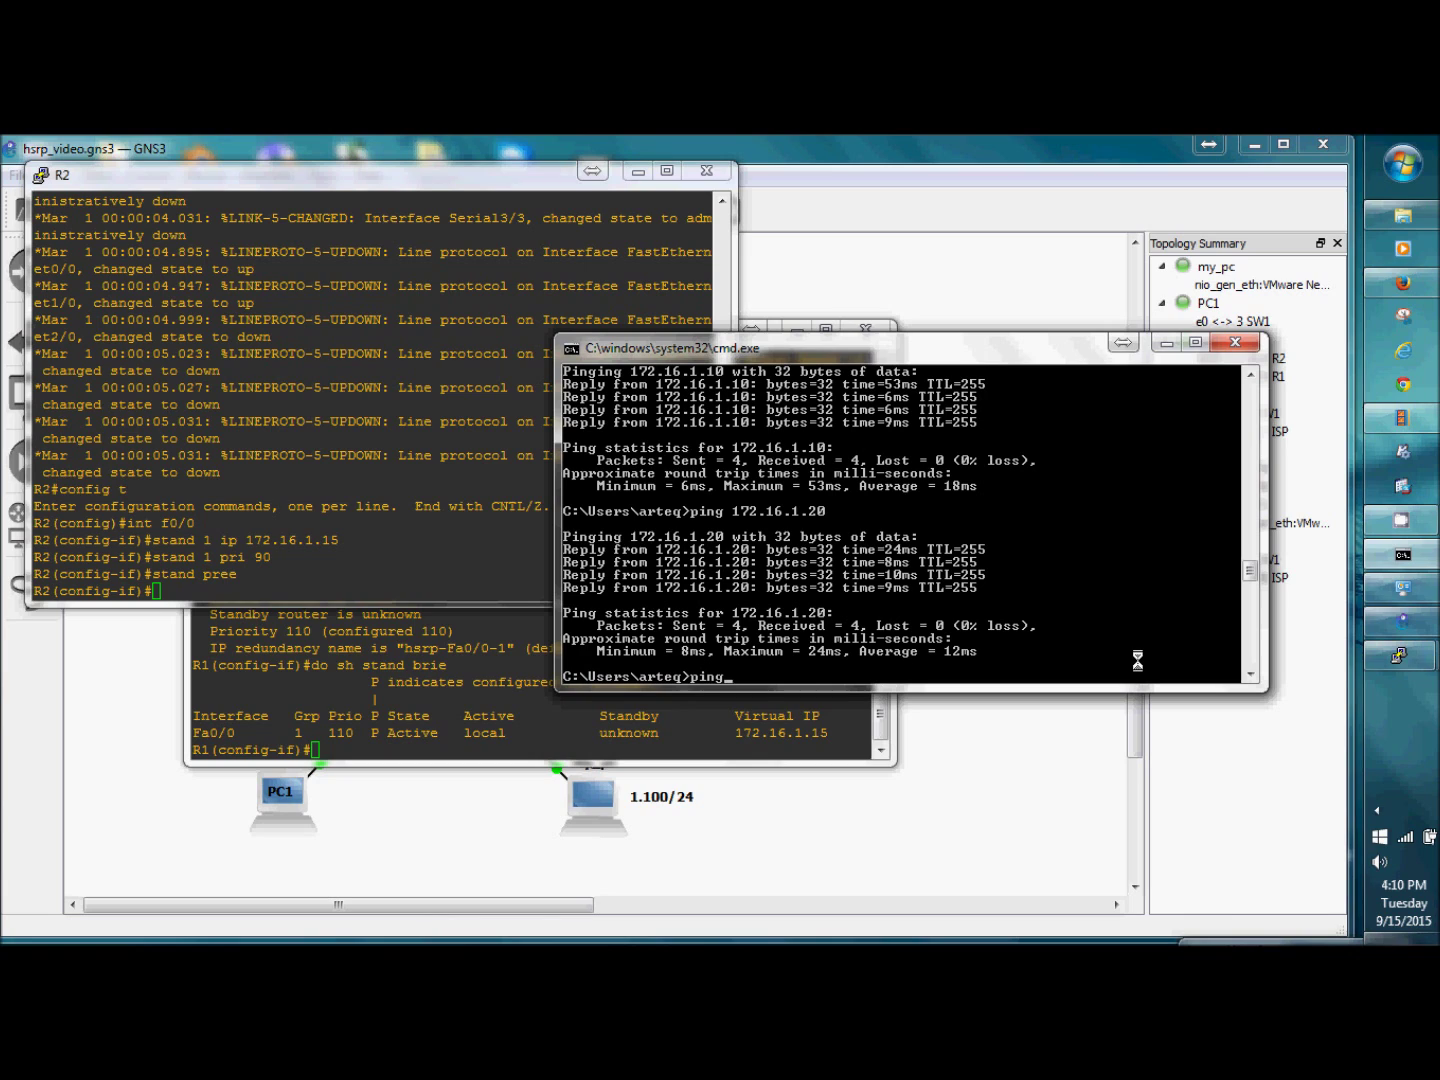
type(" 172.16.1.15")
key("Return")
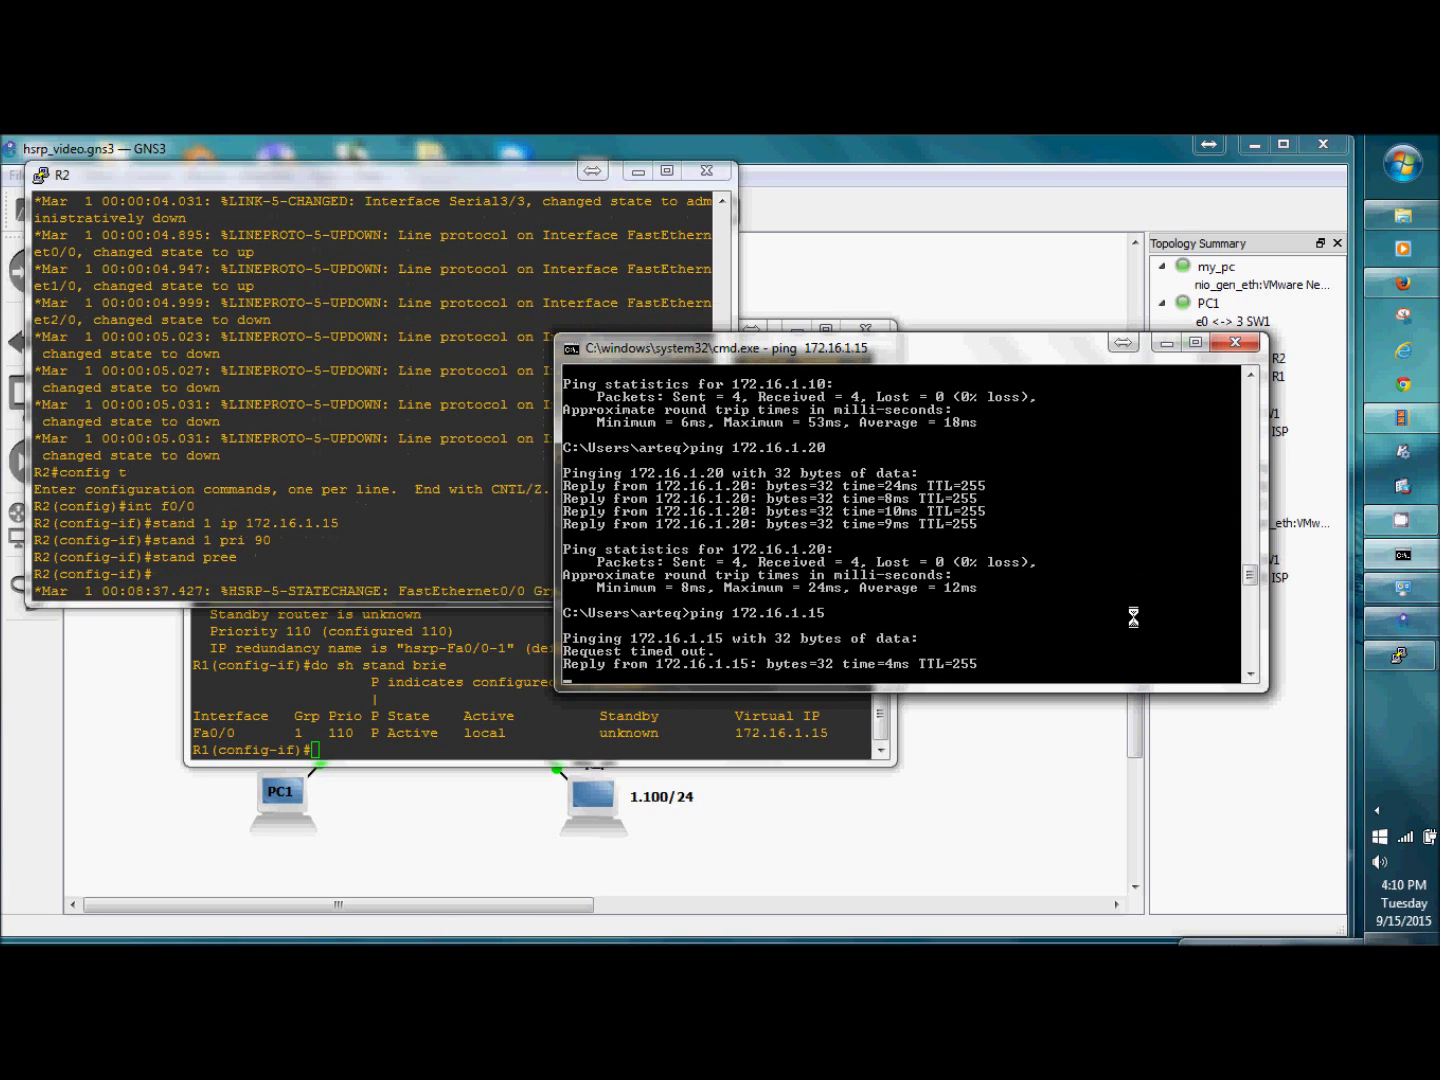
In R2's console, highlight the HSRP state-change message, show the brief standby status, and highlight the active router's address ending
left_click(395, 572)
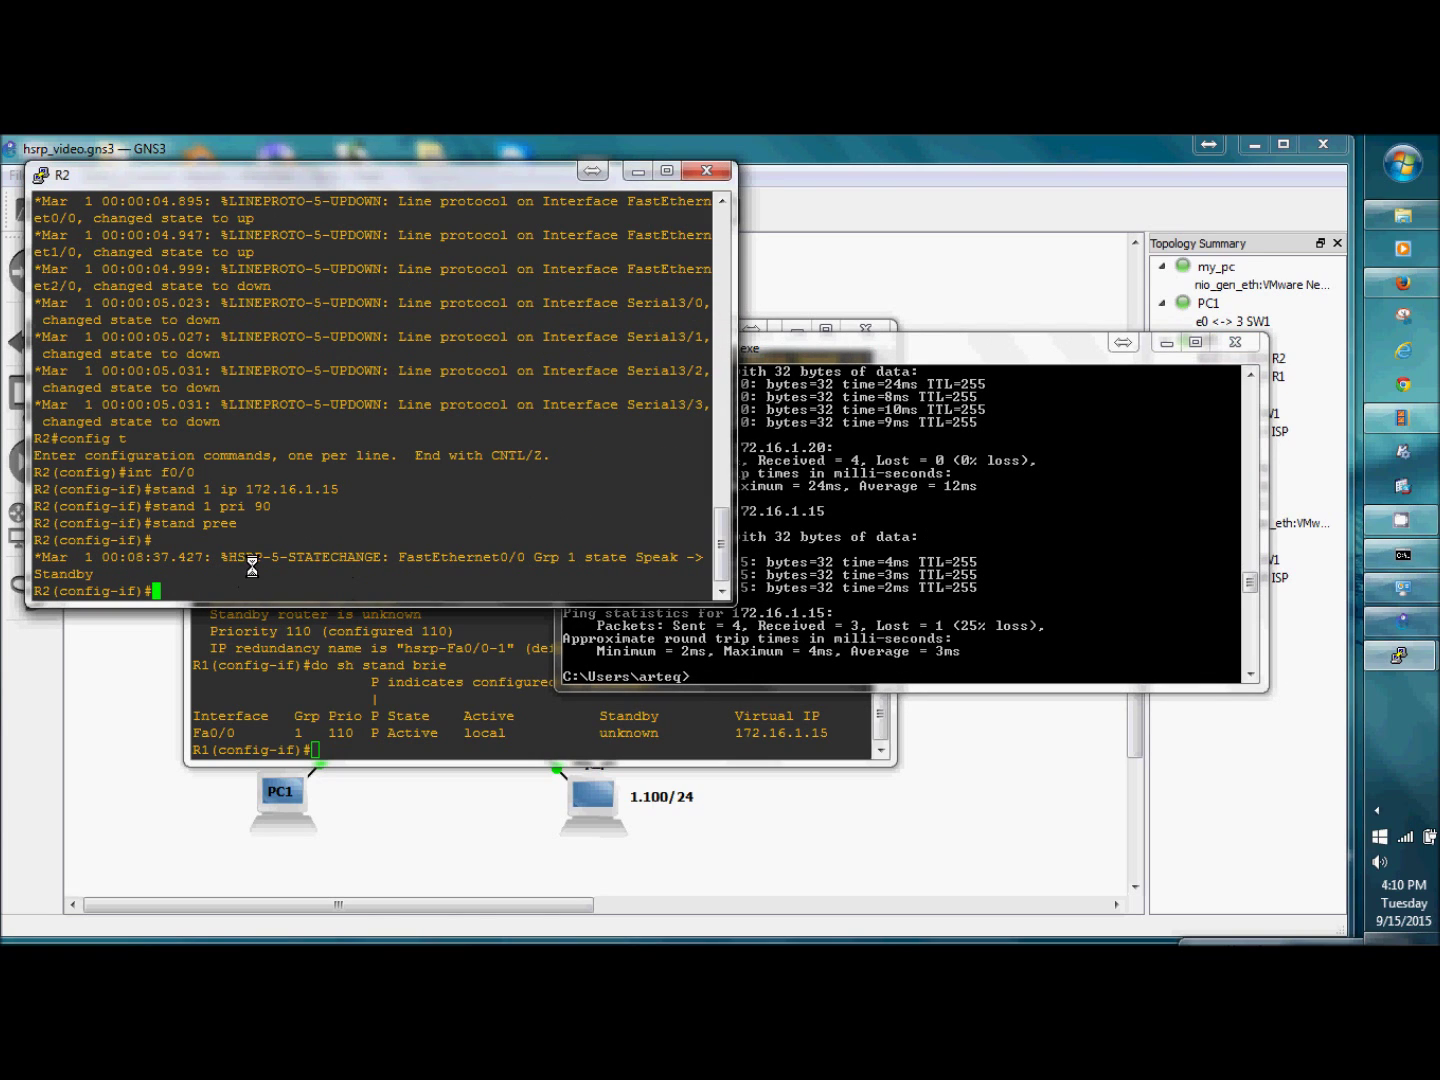
left_click_drag(229, 557, 378, 562)
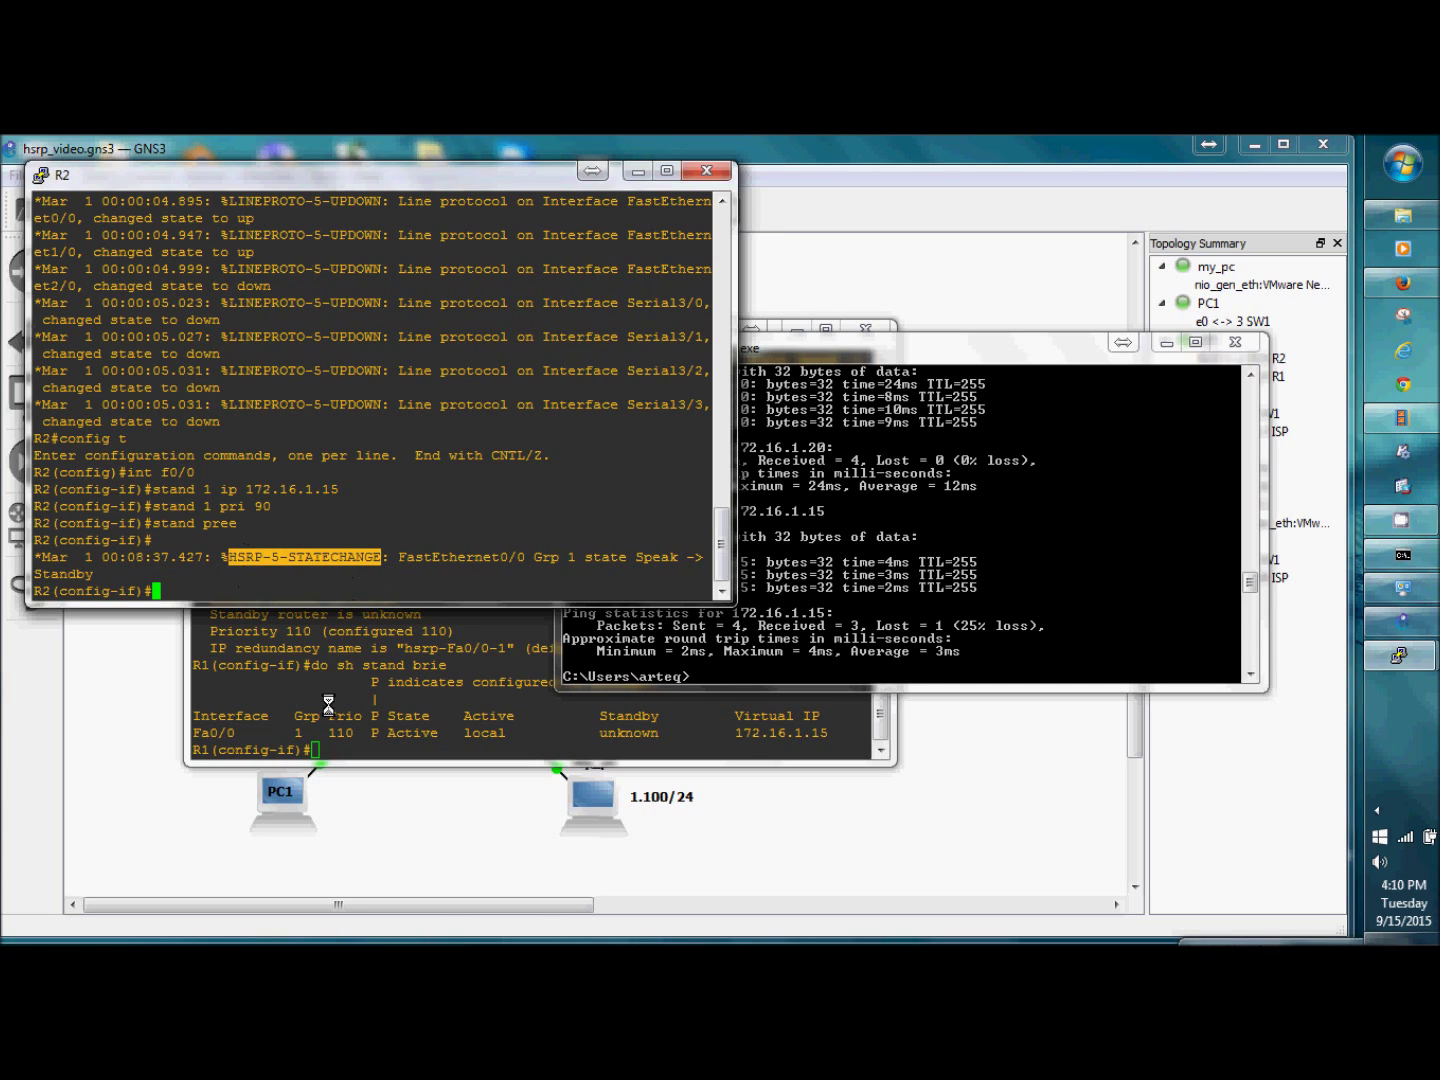
left_click(278, 596)
type("do sh stand brie")
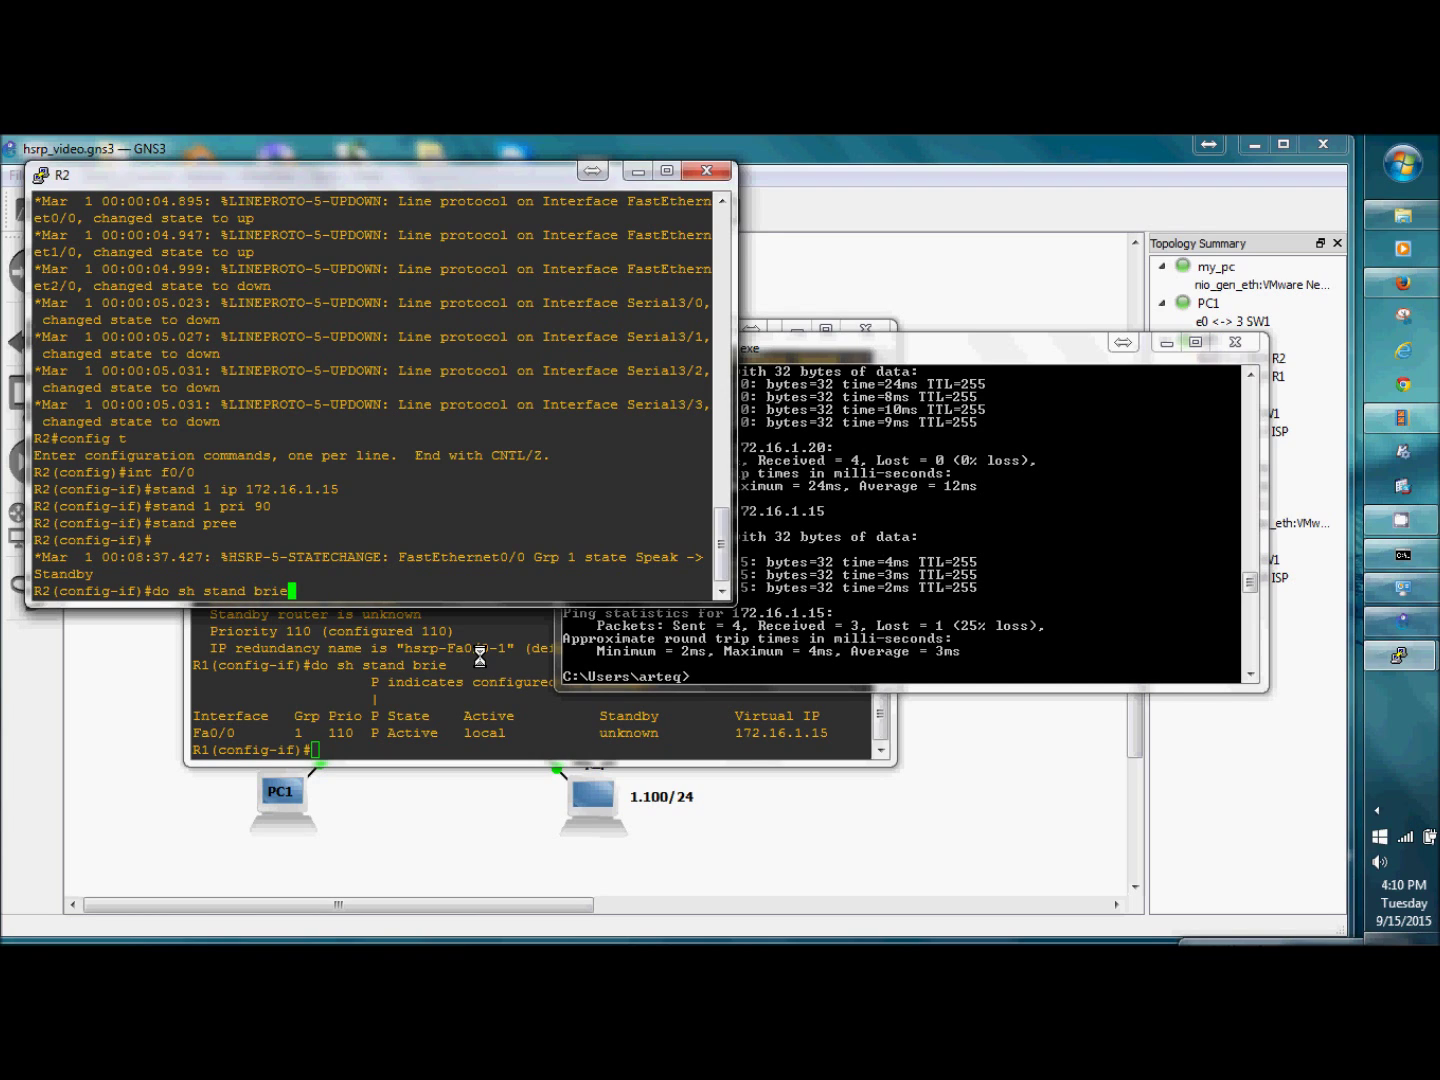
key("Return")
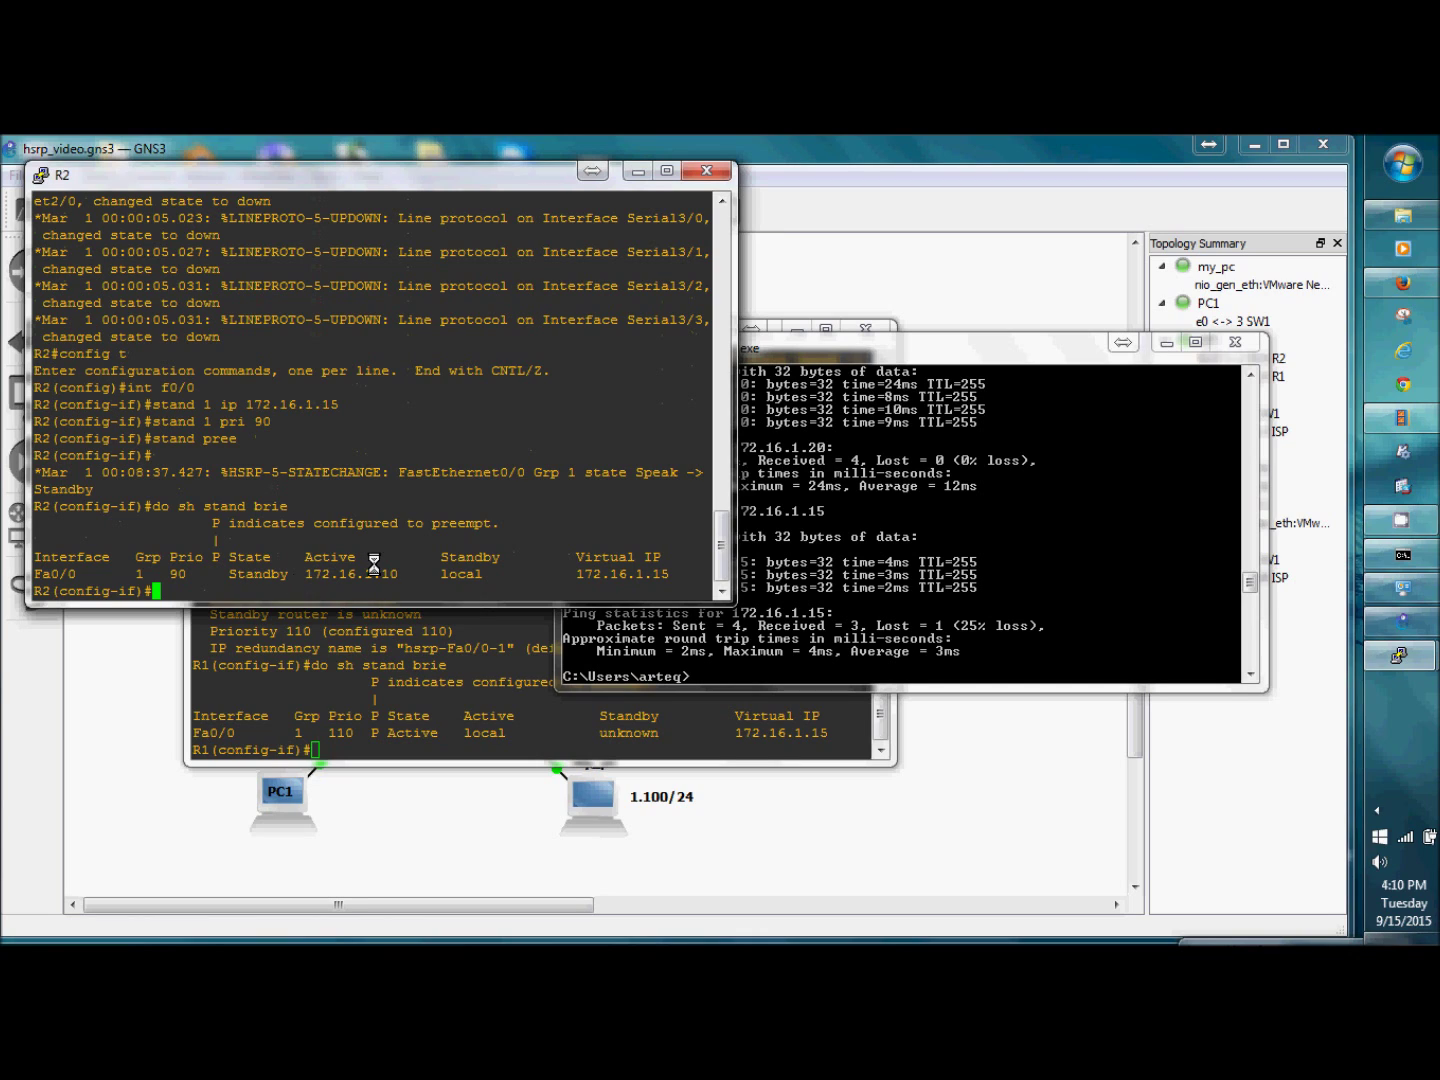
left_click_drag(373, 574, 398, 577)
Spread out the R2 console and command prompt windows, and start a continuous ping to the virtual gateway 172.16.1.15
left_click_drag(498, 192, 529, 311)
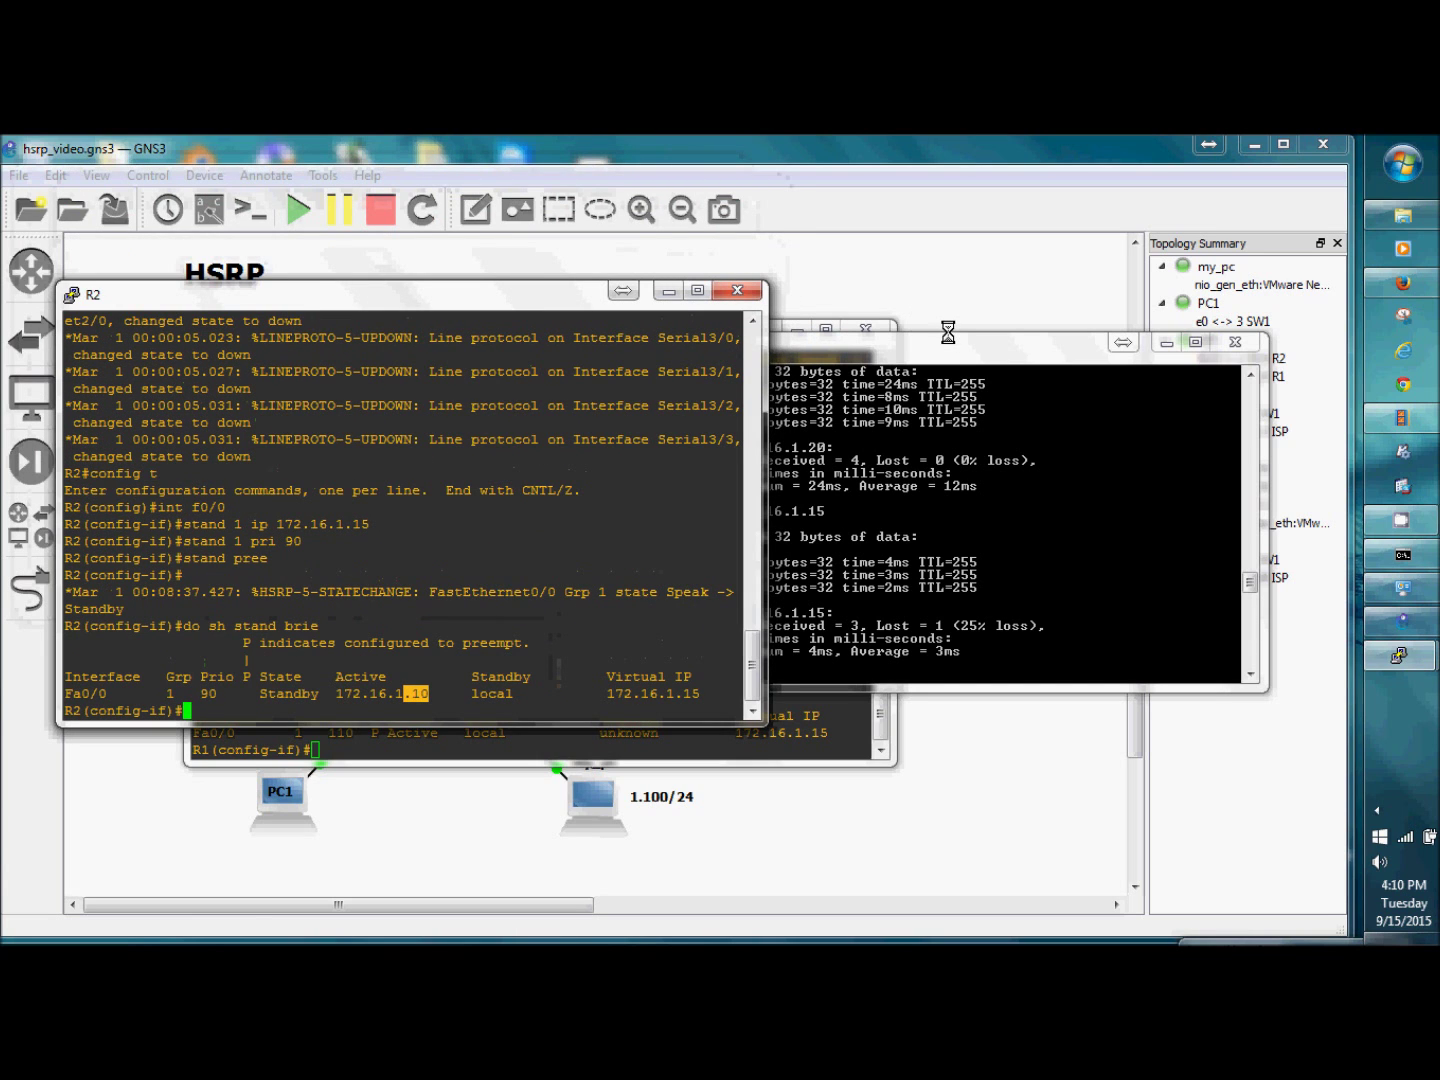
left_click_drag(948, 333, 1045, 479)
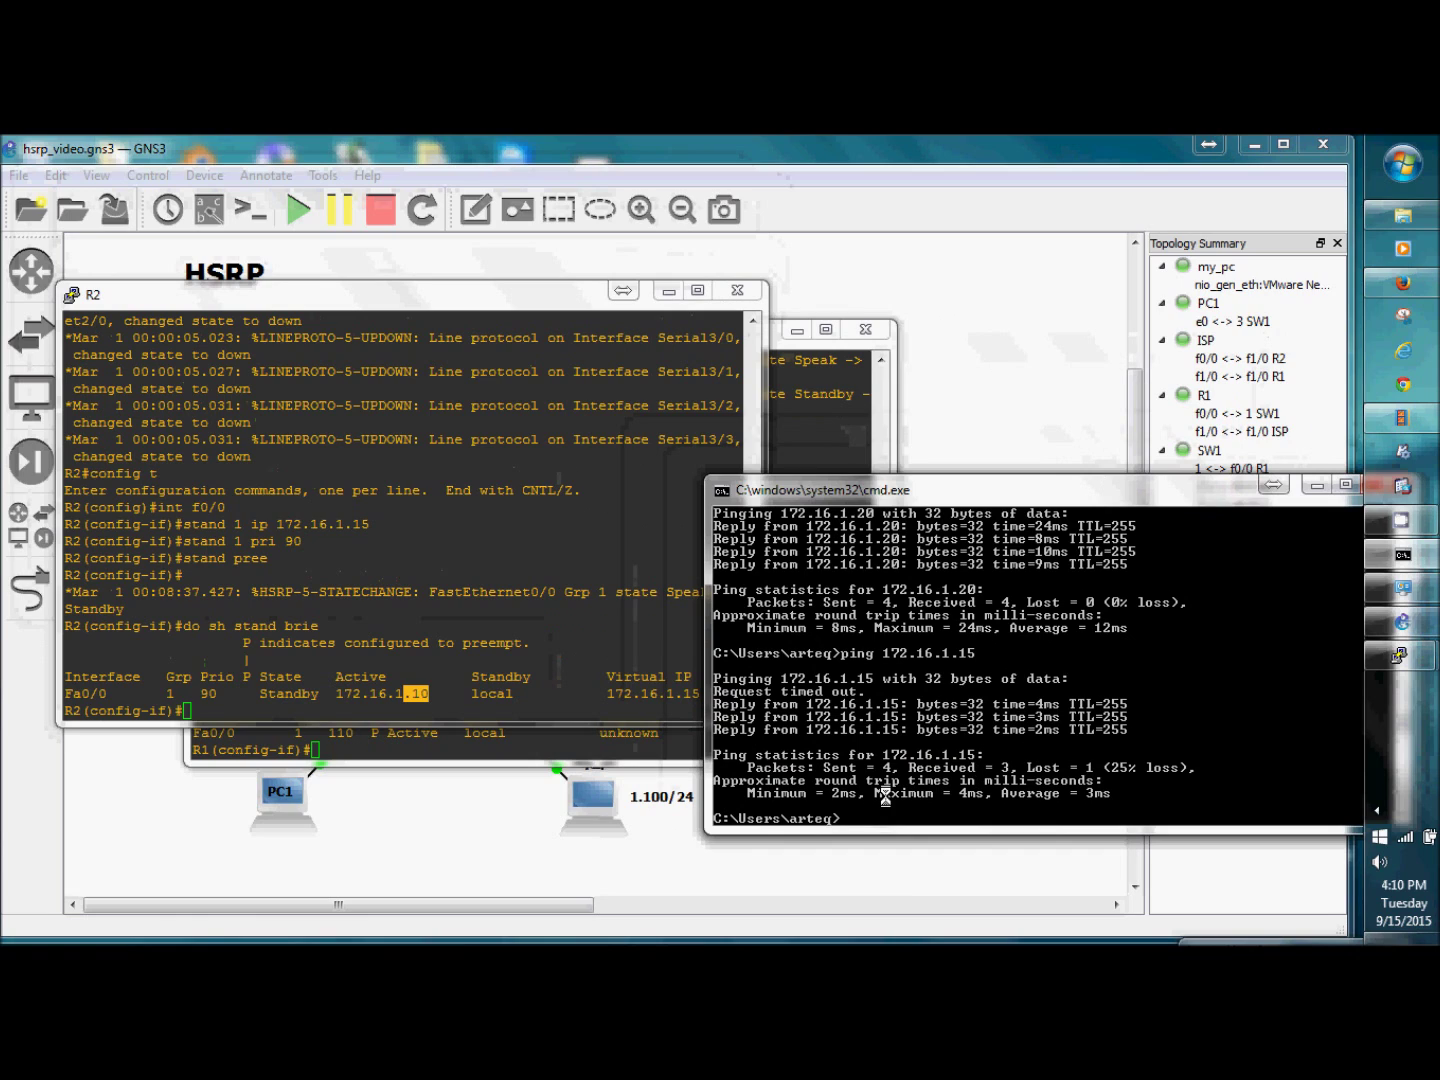
type("ping")
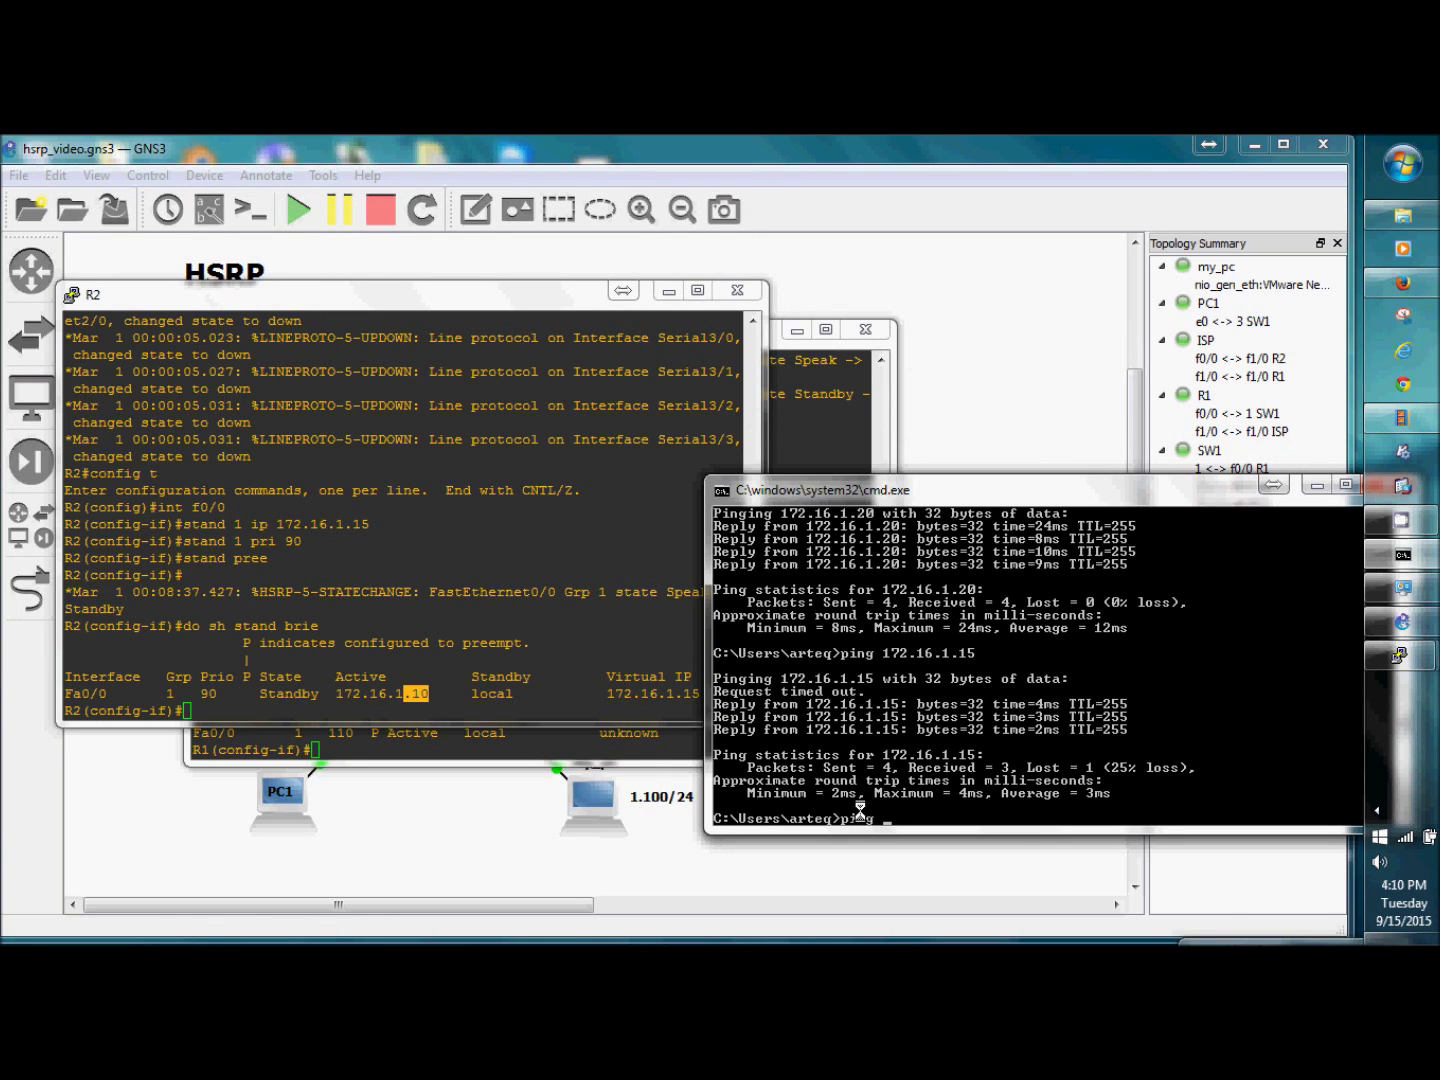
type(" 172.16.1.15 -t")
key("Return")
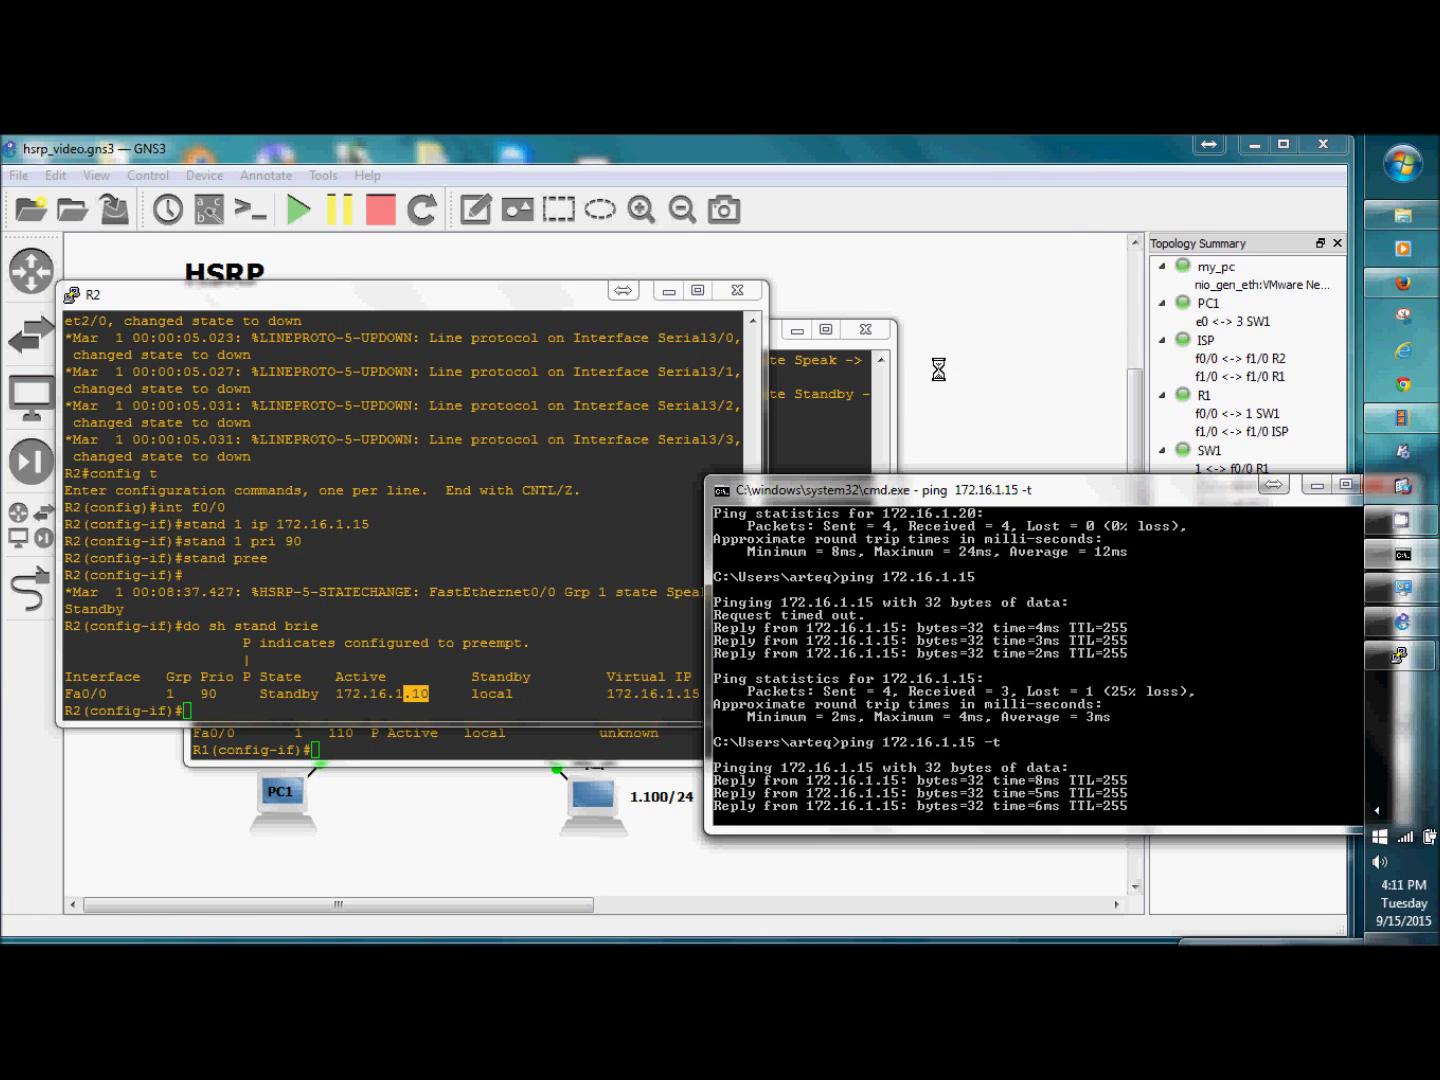
Switch to R1's console and shut down its f0/0 interface to trigger an HSRP failover
left_click(897, 392)
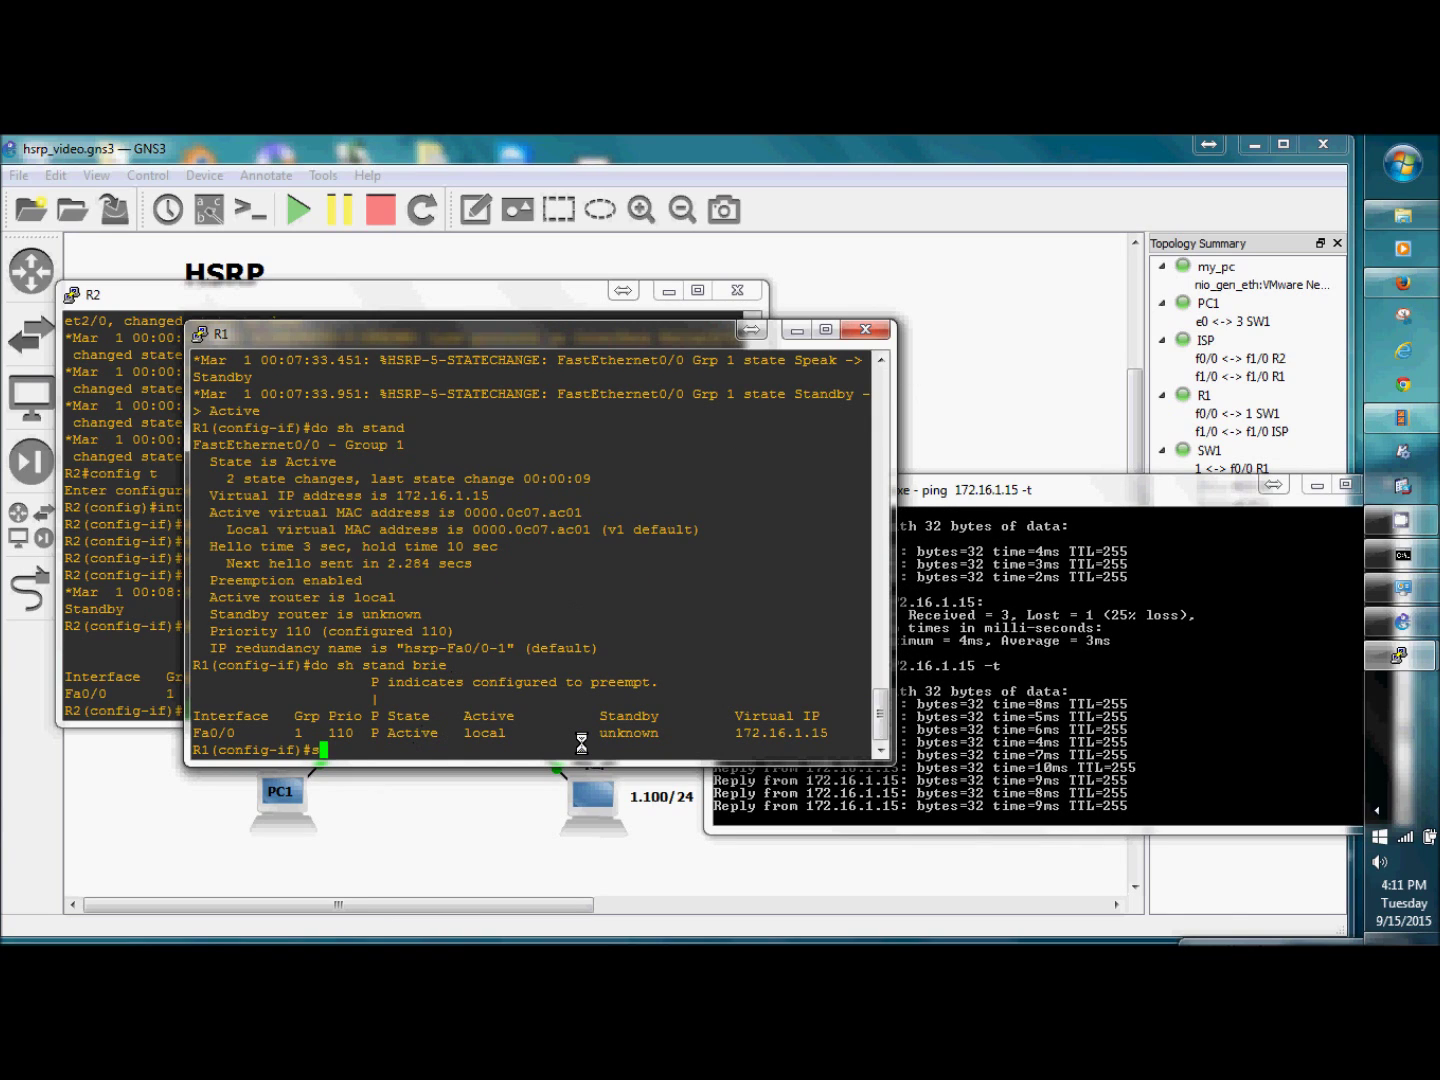
type("shut")
key("Return")
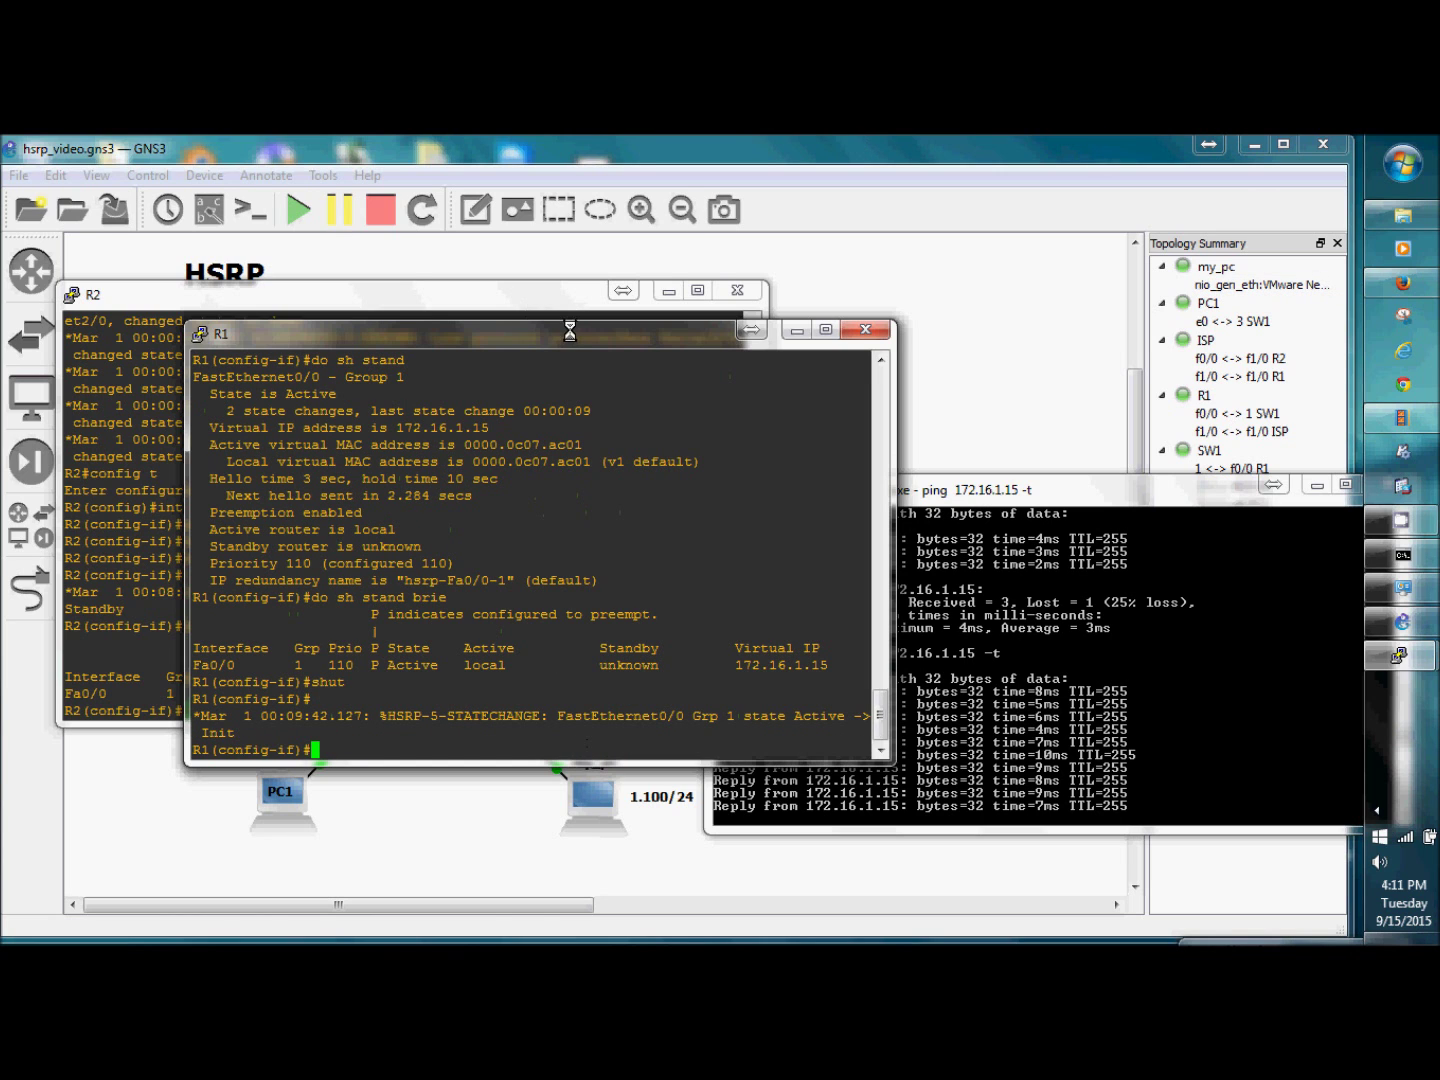
Arrange R1's console and the continuous ping window so the failover can be watched alongside R2's console
left_click_drag(570, 333, 915, 301)
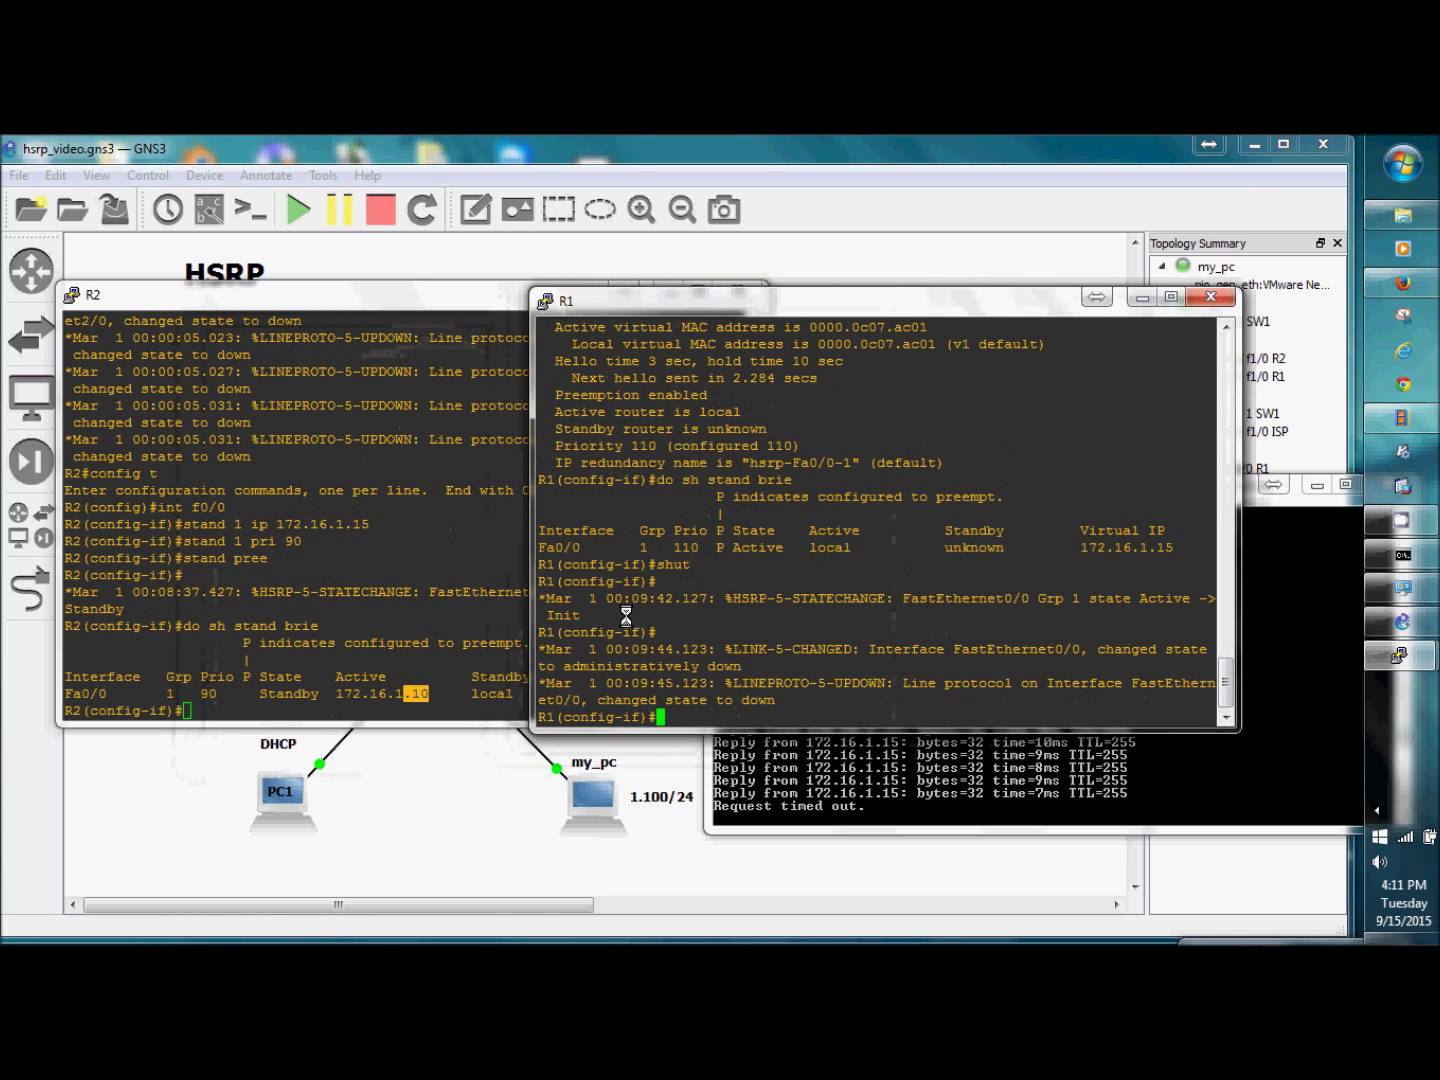
left_click(996, 822)
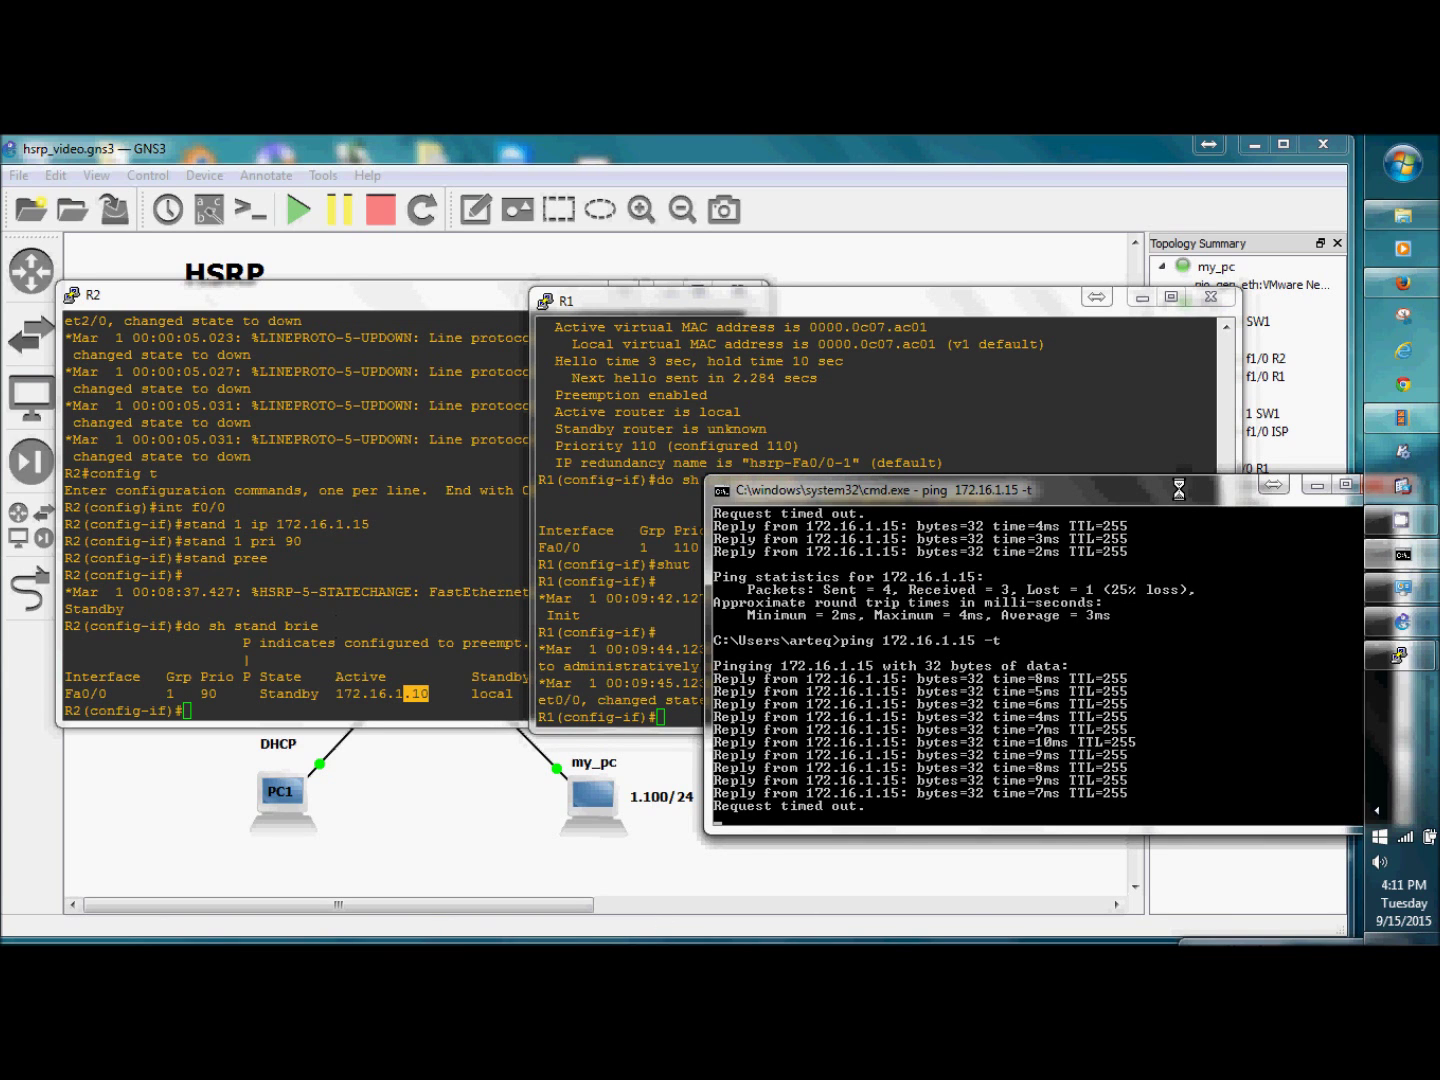
left_click_drag(1183, 485, 1158, 543)
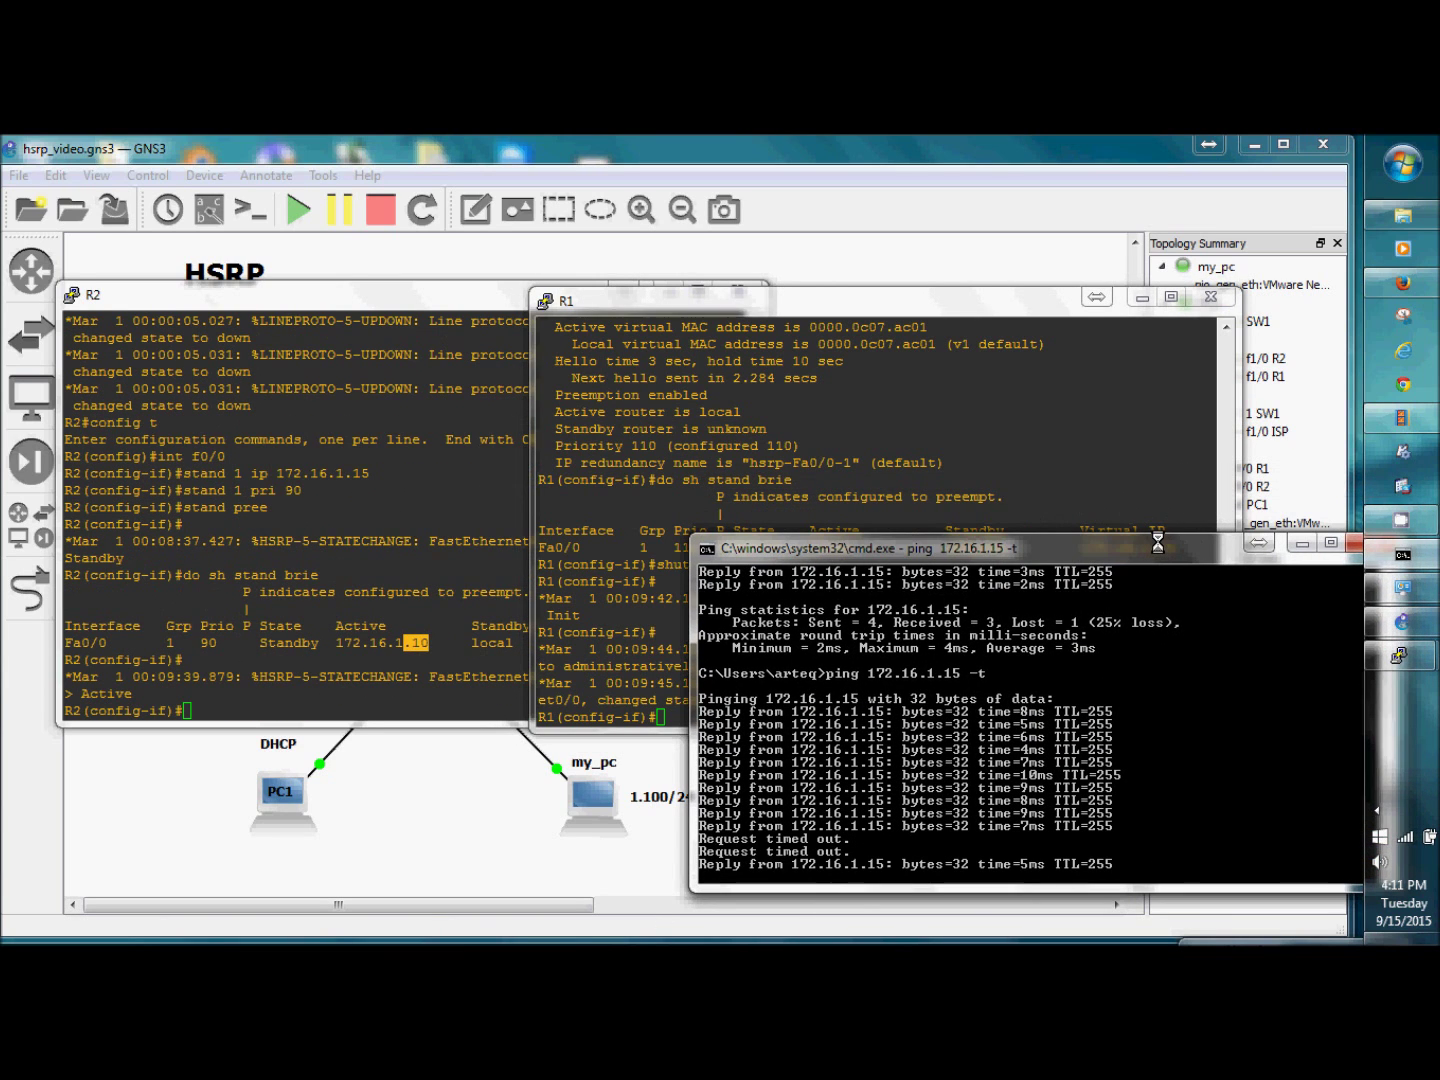